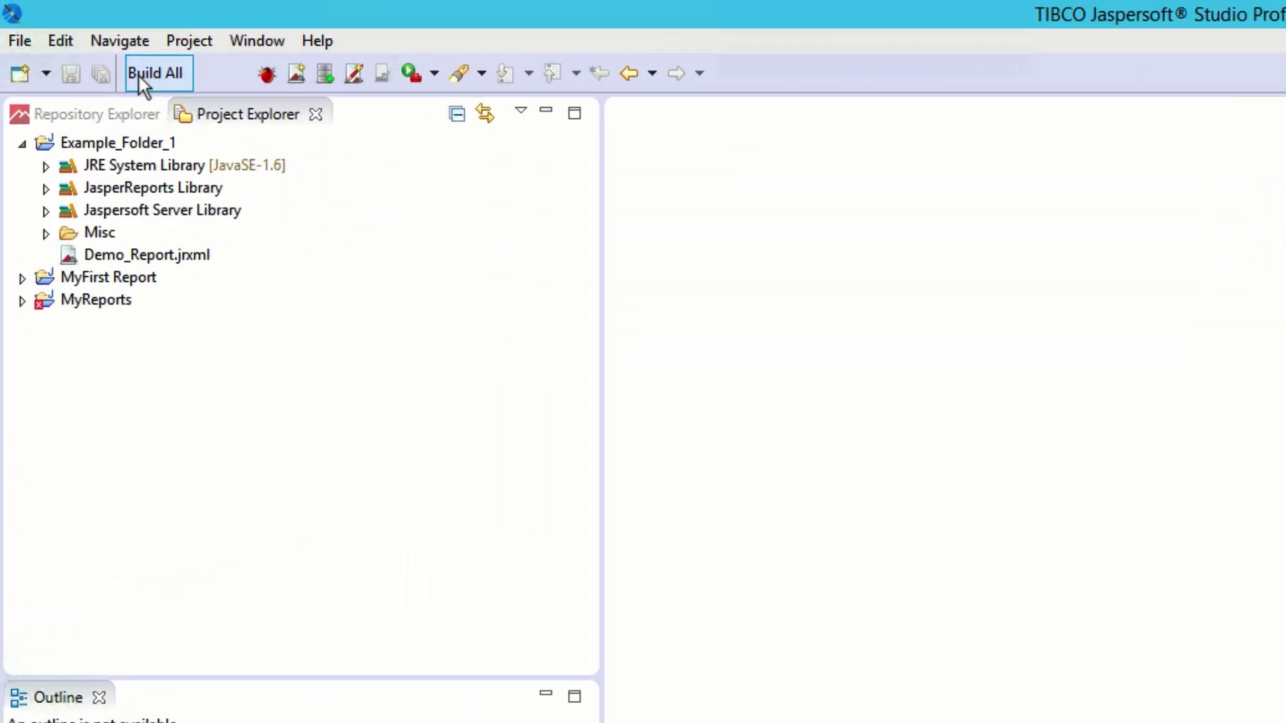
Step: Start a new Jasper Report based on the Simple Blue template
click(20, 42)
mouse_move(184, 83)
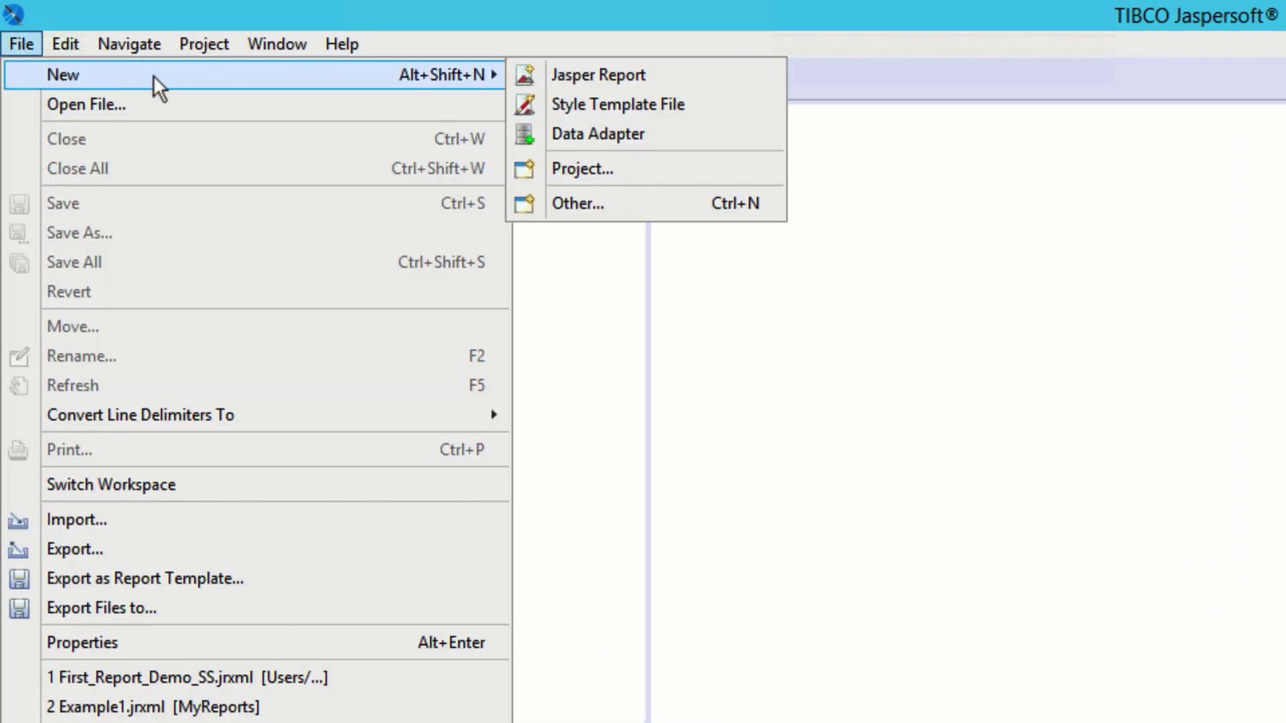
click(590, 74)
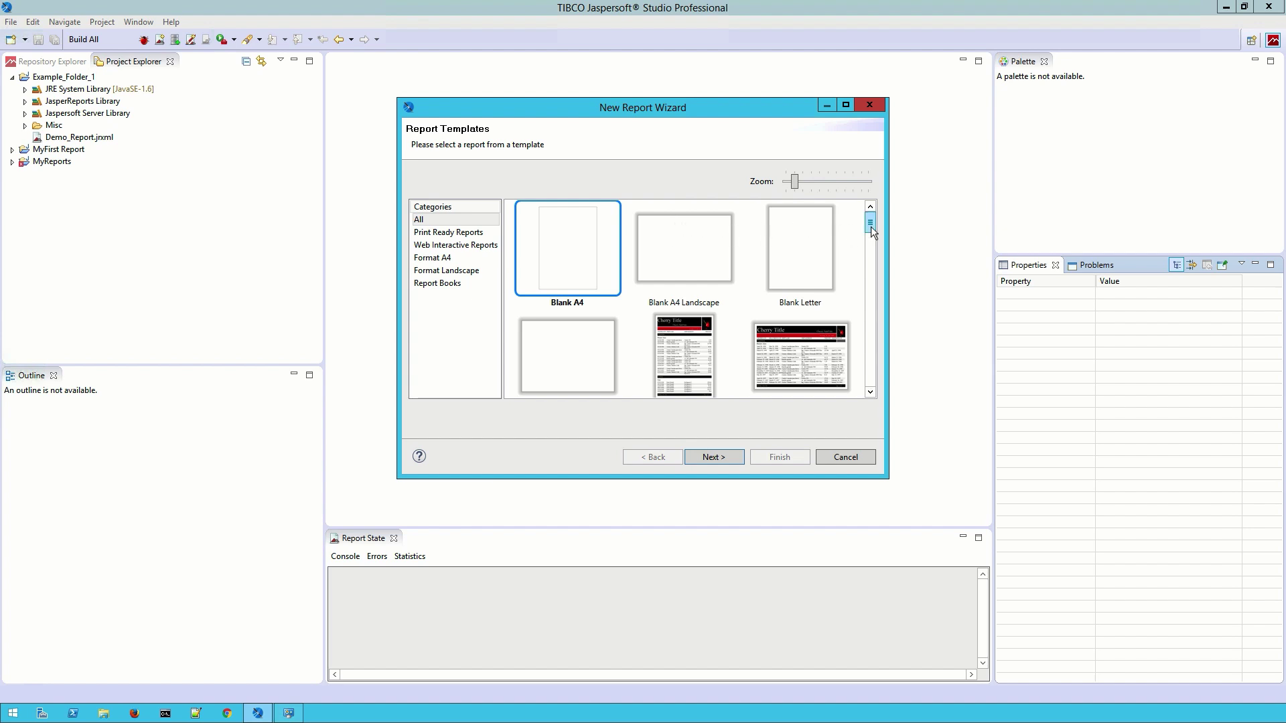
drag(872, 228, 874, 279)
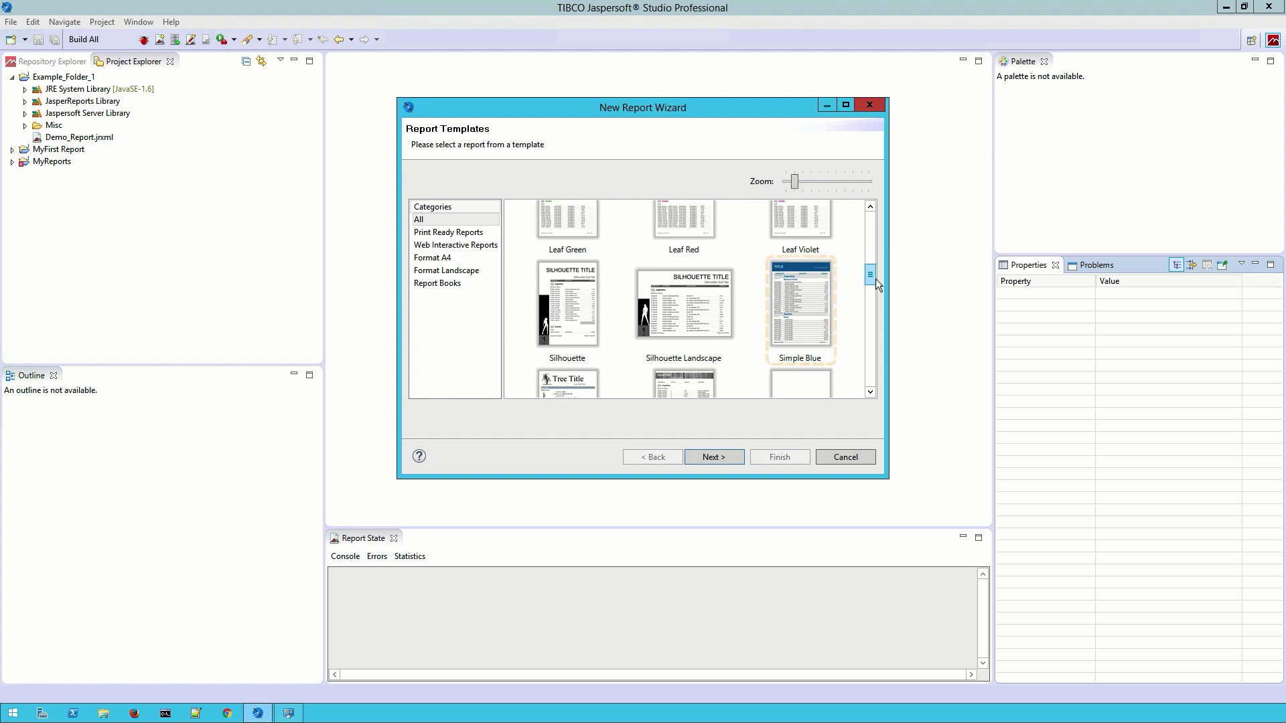
click(801, 314)
click(717, 460)
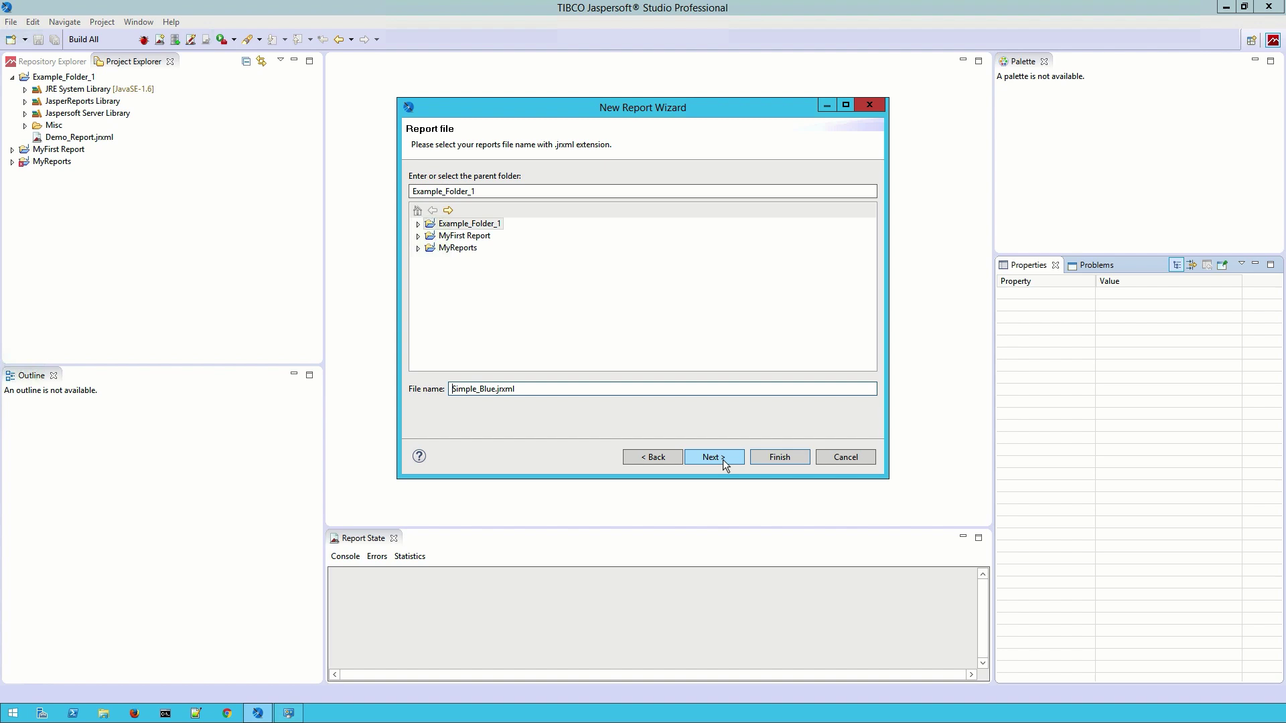
Step: Name the report MyFirstReport.jrxml in the MyFirst Report folder and continue to the data source
click(463, 236)
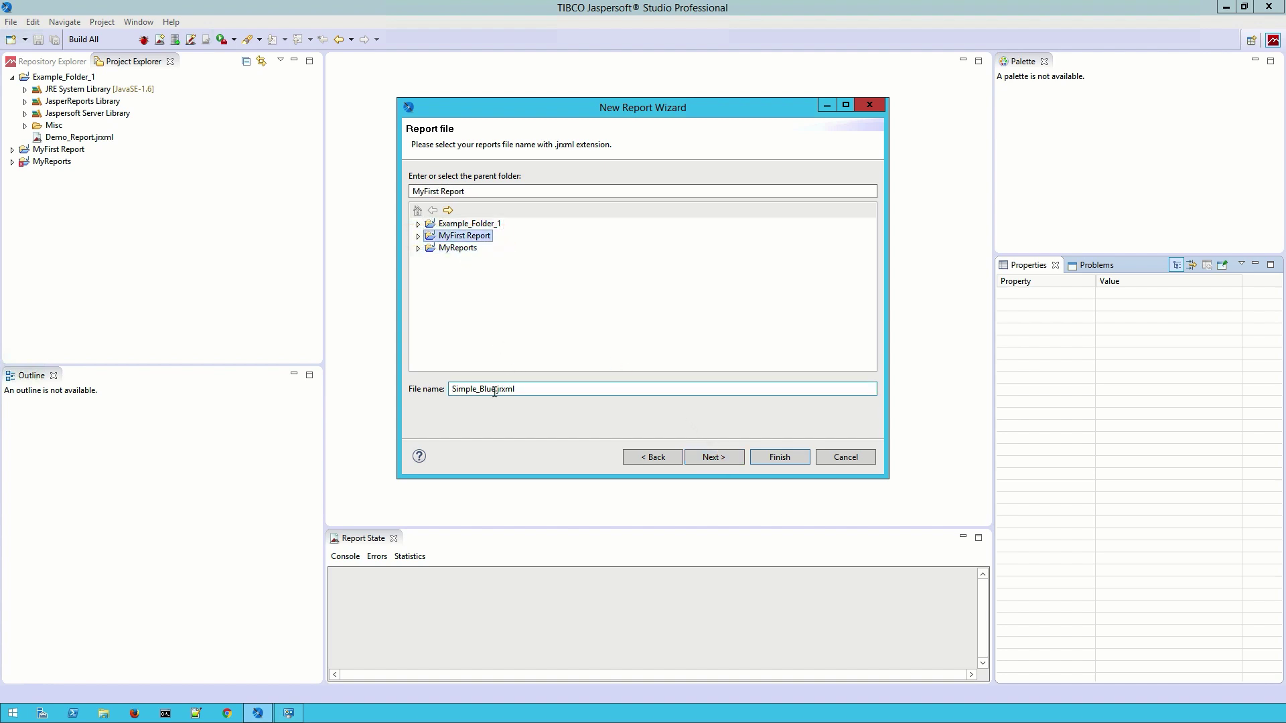
double_click(472, 388)
text(MyFirstReport)
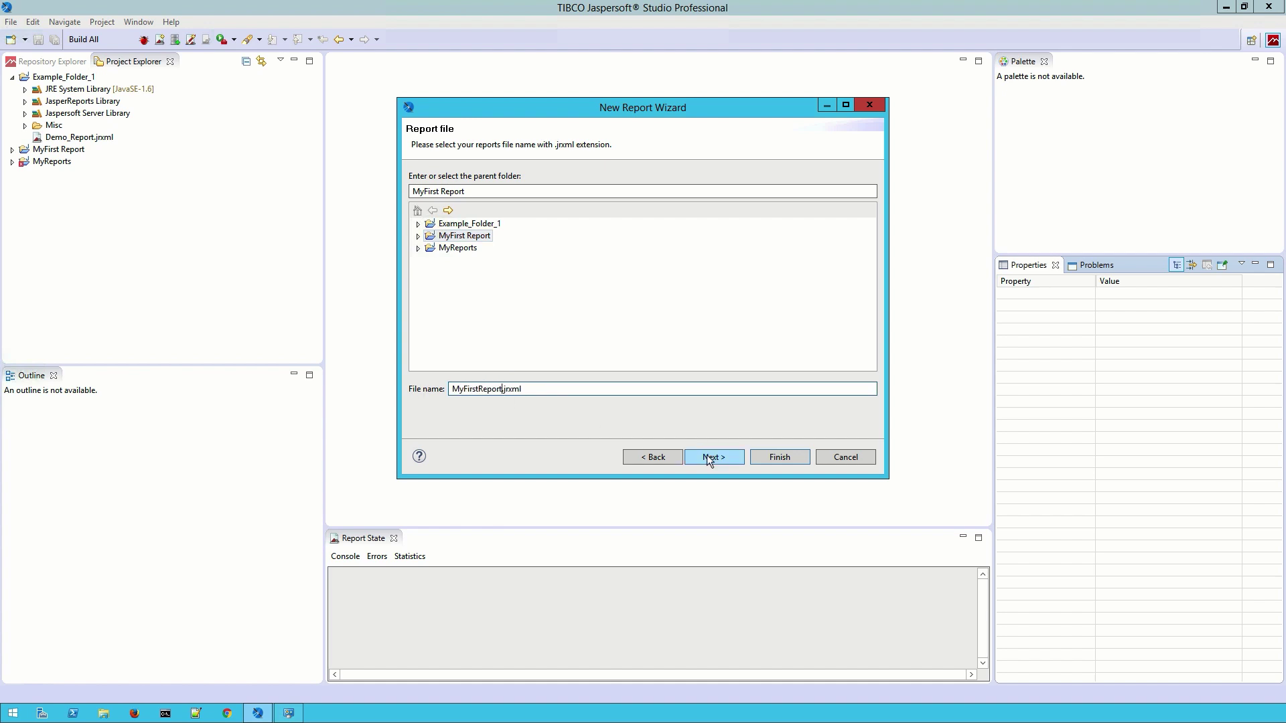
click(708, 457)
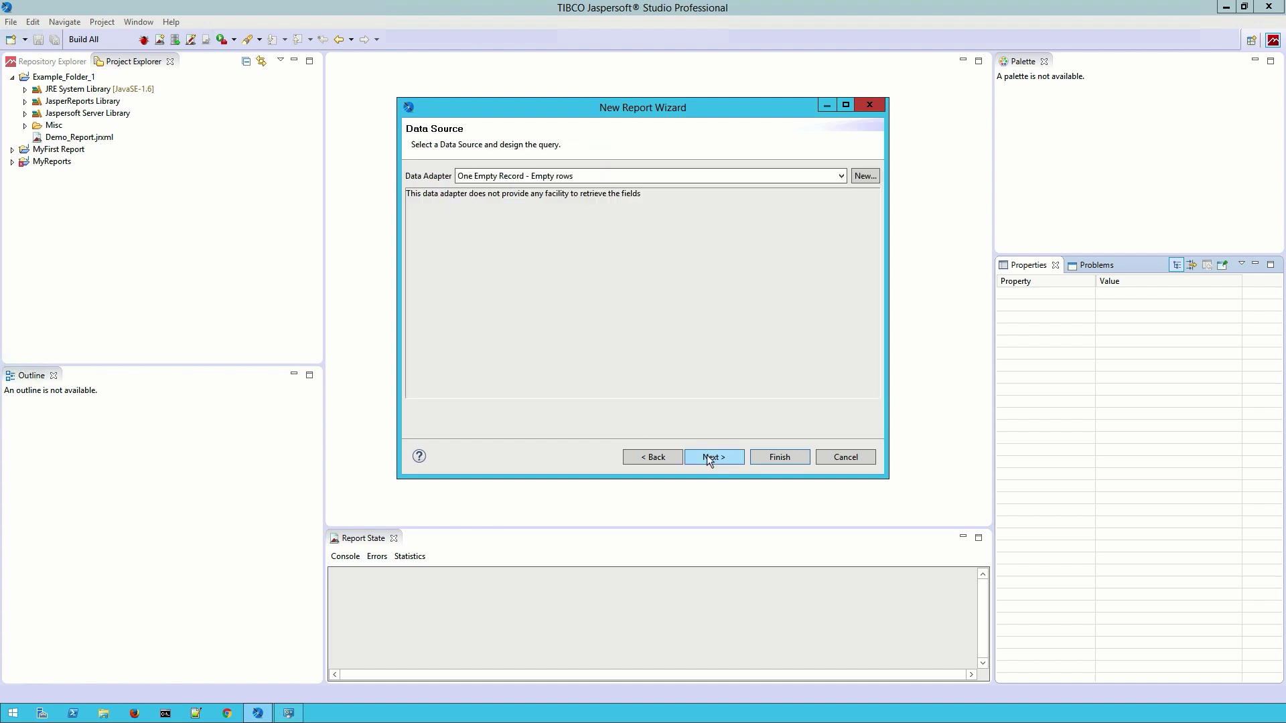
Step: Use the Sample DB adapter with the query select * from "ORDERS"
click(728, 179)
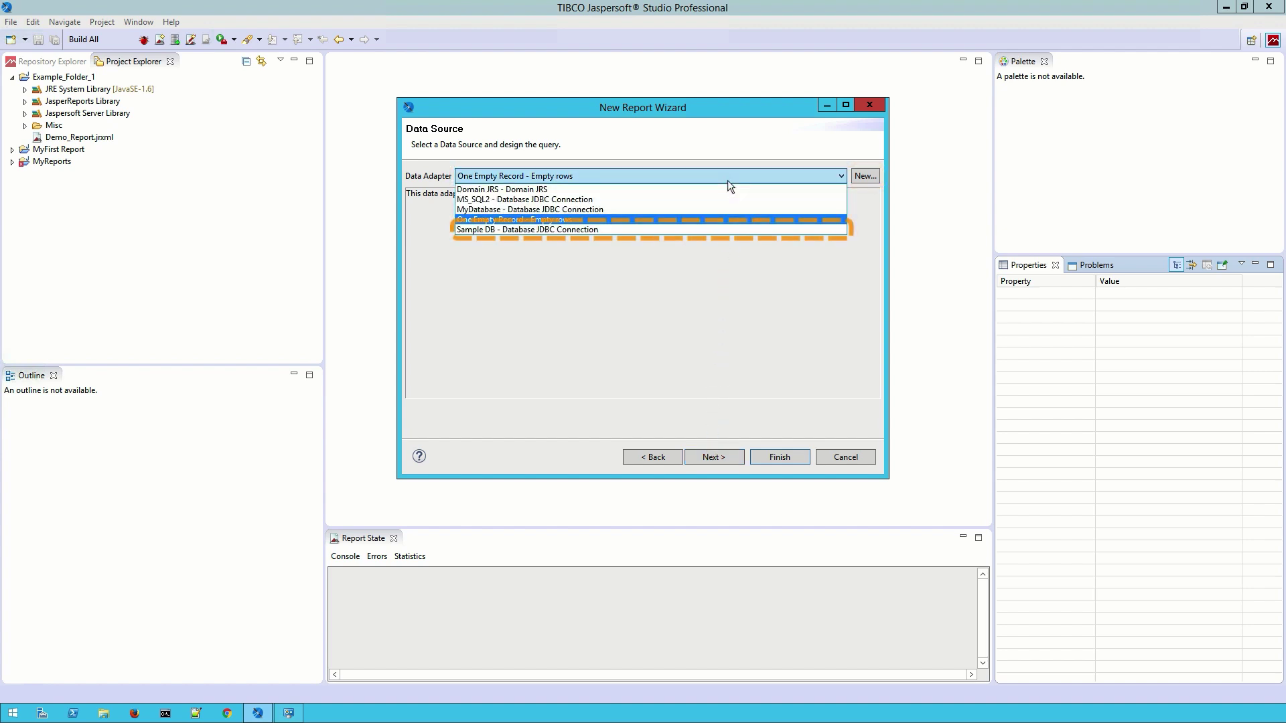
click(722, 229)
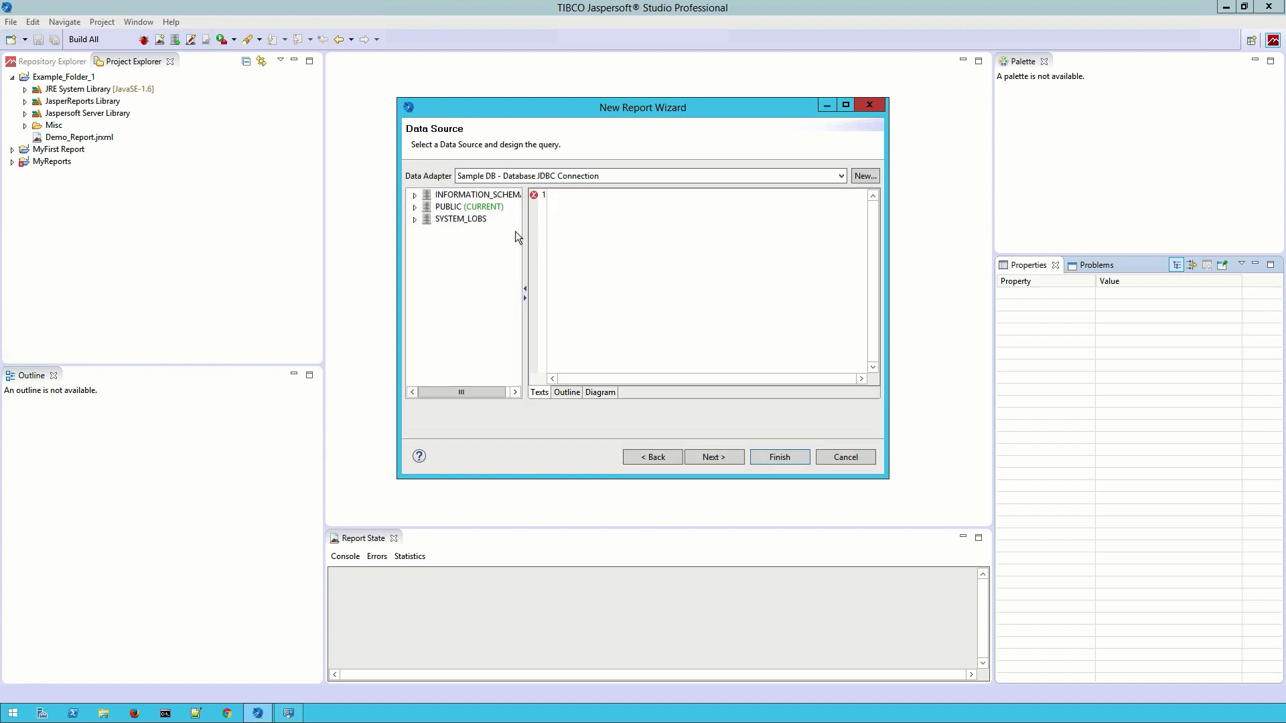
click(414, 207)
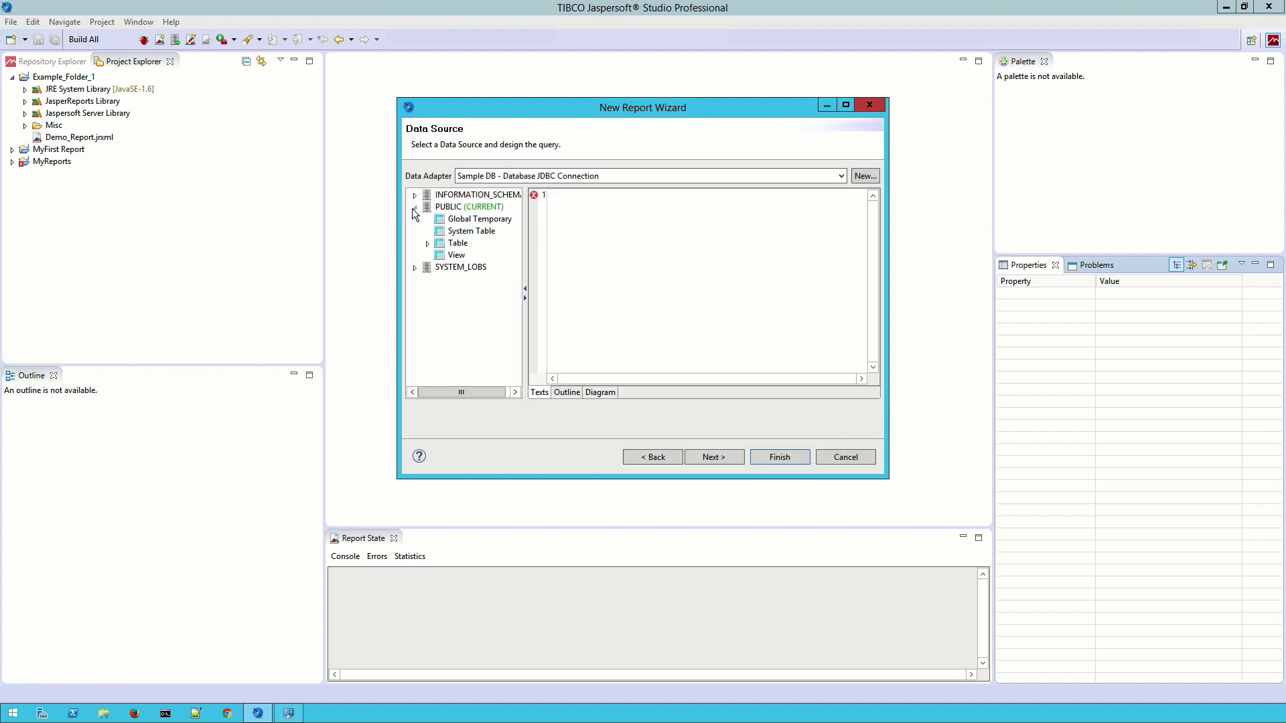
click(427, 243)
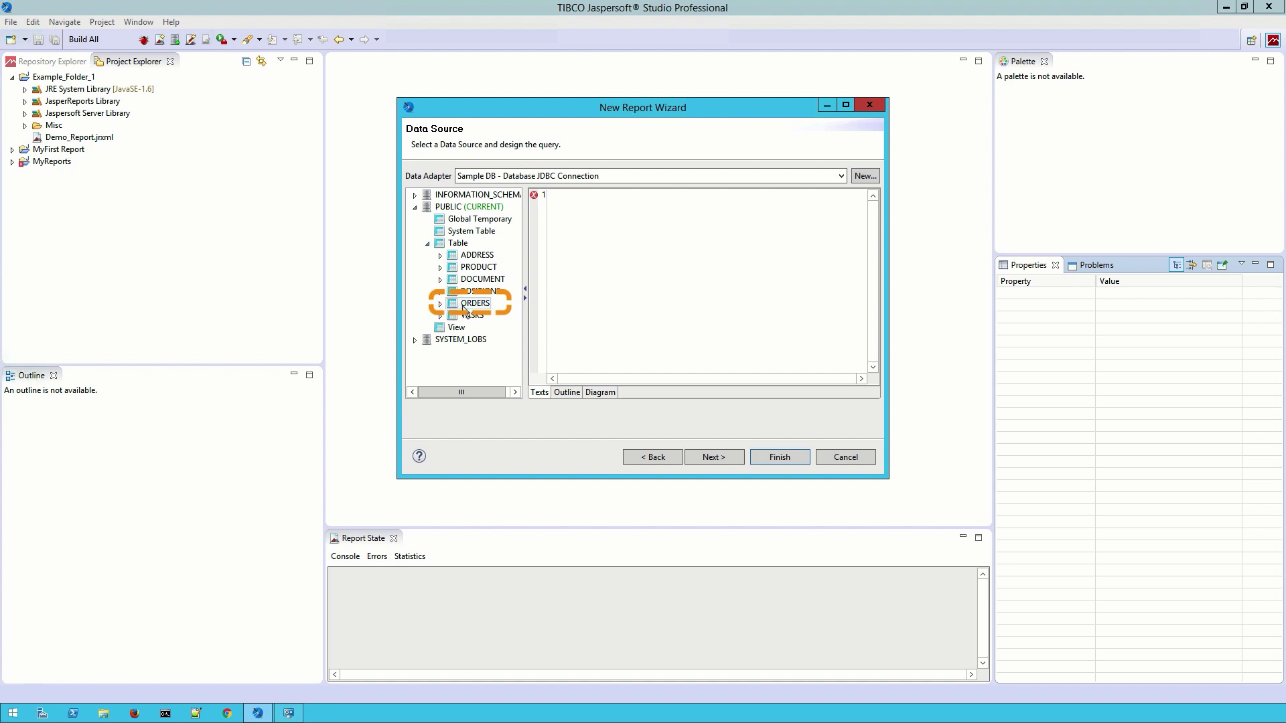
click(589, 228)
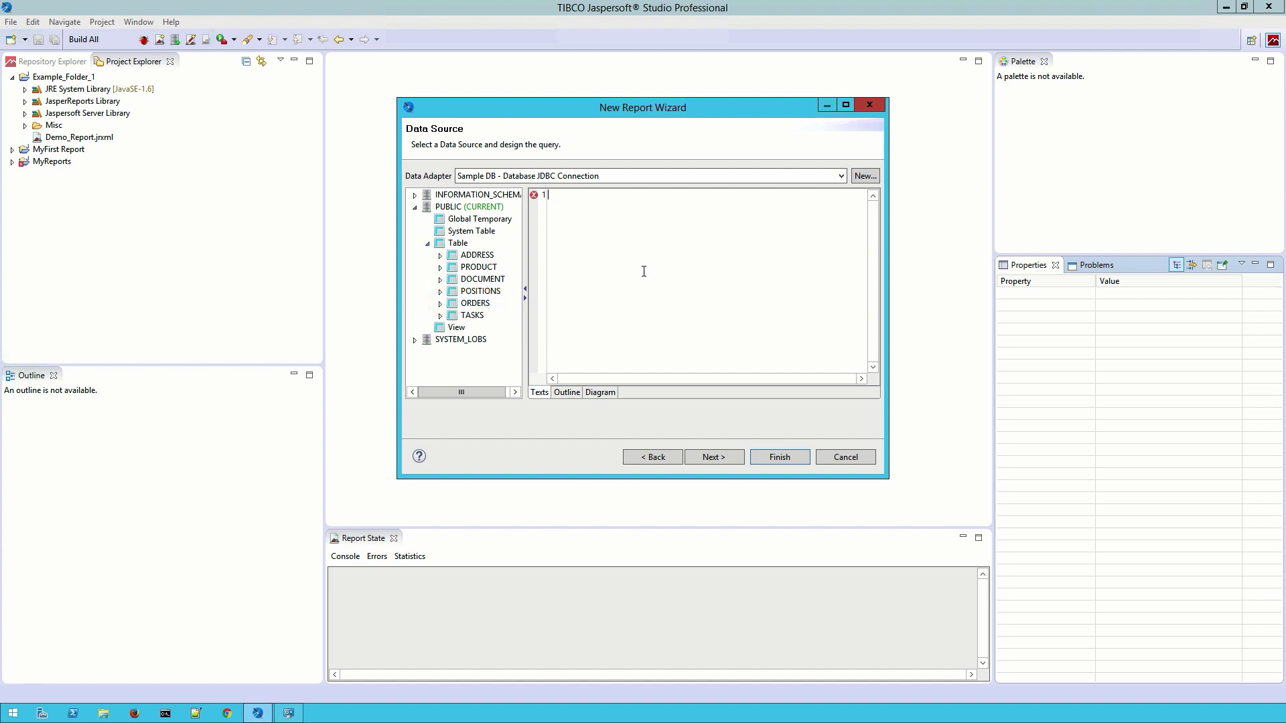
text(select * from "ORDERS")
click(713, 456)
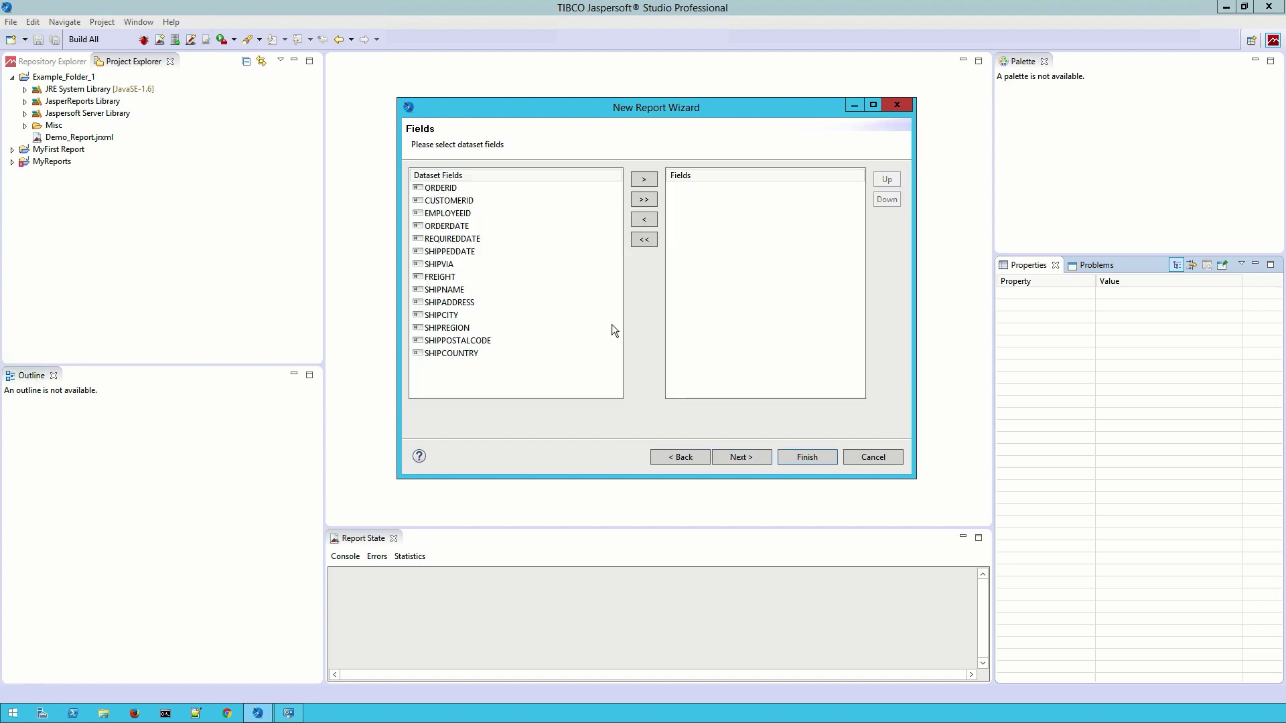
Step: Add ORDERID, EMPLOYEEID, FREIGHT, SHIPNAME, SHIPADDRESS, SHIPCITY and SHIPCOUNTRY as report fields
click(469, 188)
ctrl+click(469, 276)
ctrl+click(456, 215)
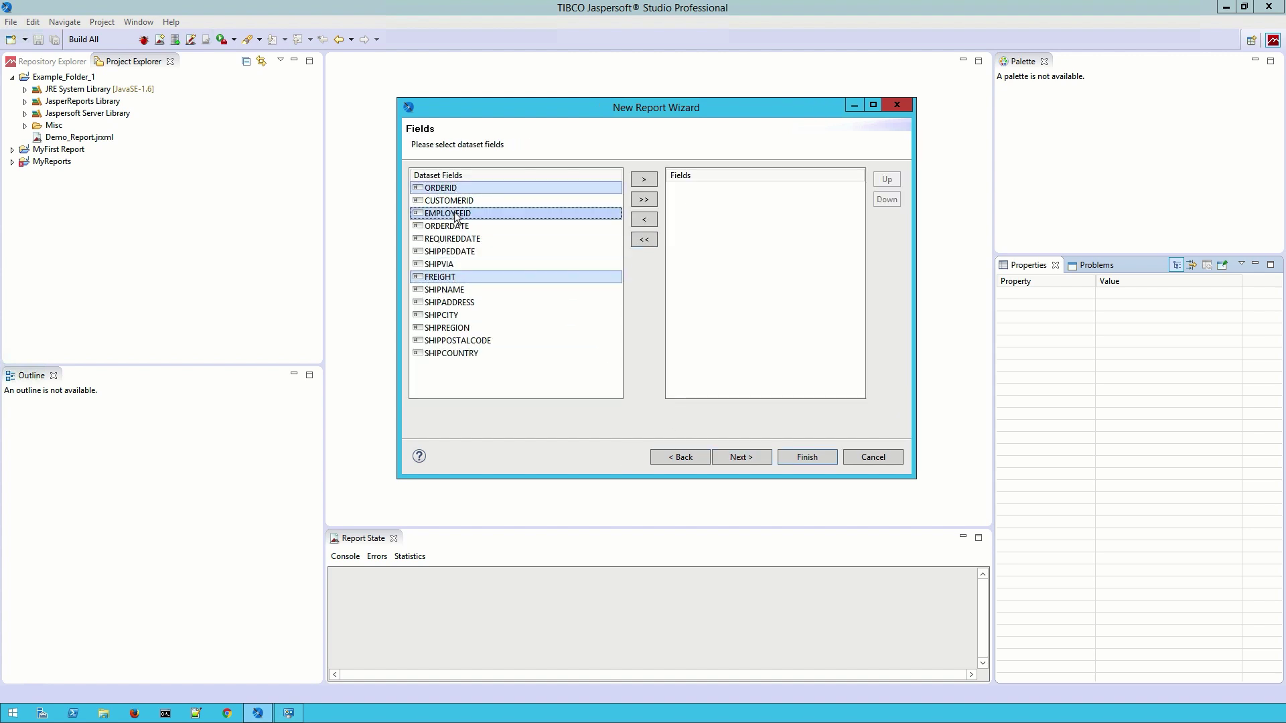
ctrl+click(455, 290)
ctrl+click(456, 302)
ctrl+click(455, 315)
ctrl+click(455, 353)
click(644, 179)
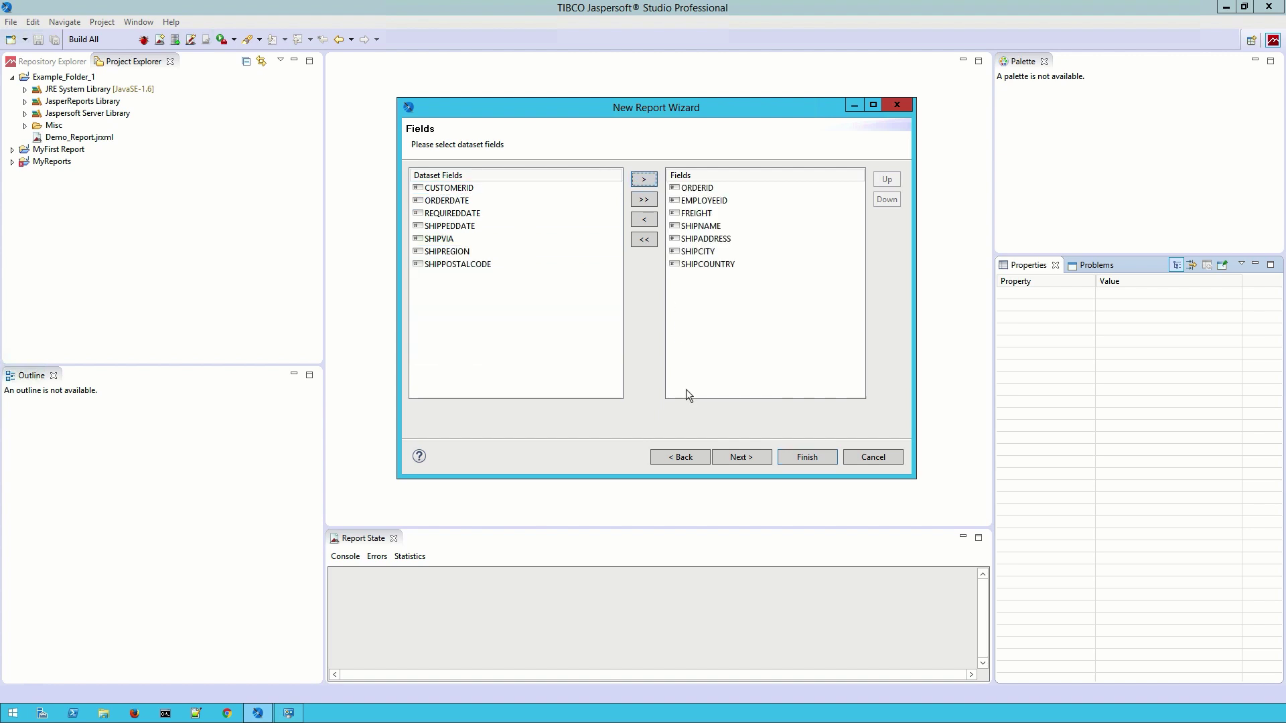
Step: Skip grouping and finish the wizard to open the report in the designer
click(721, 460)
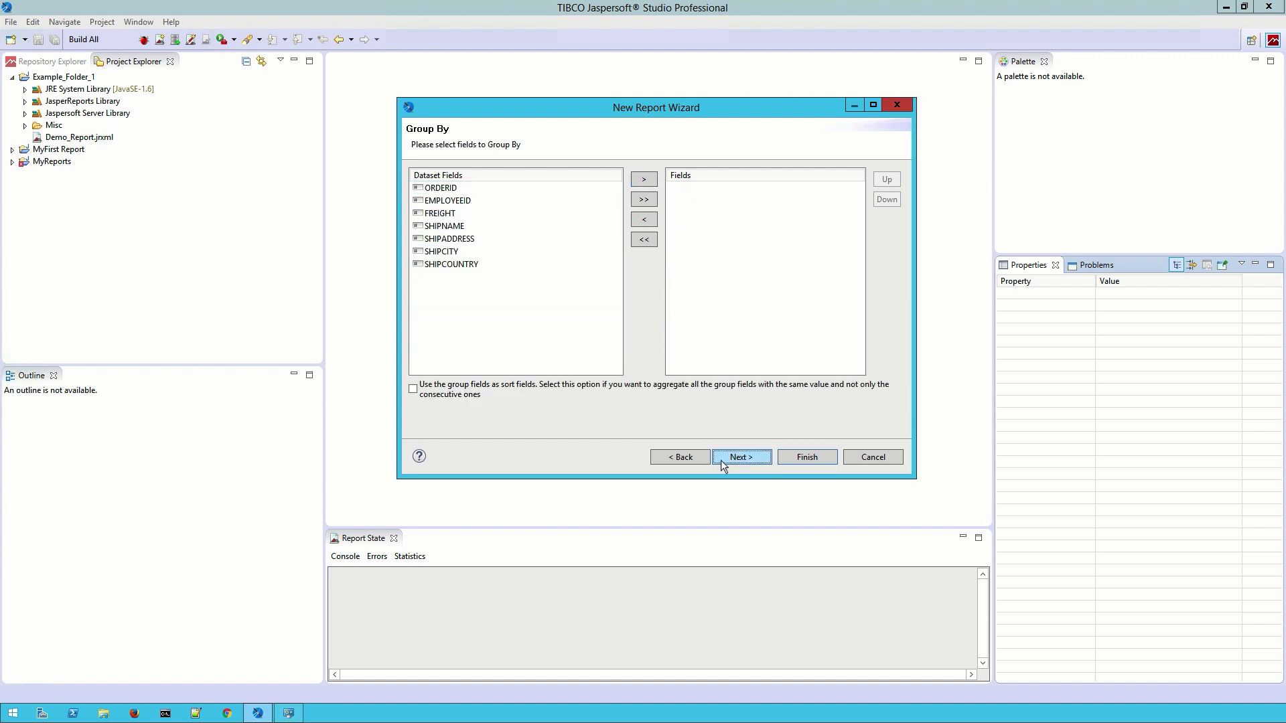
click(721, 460)
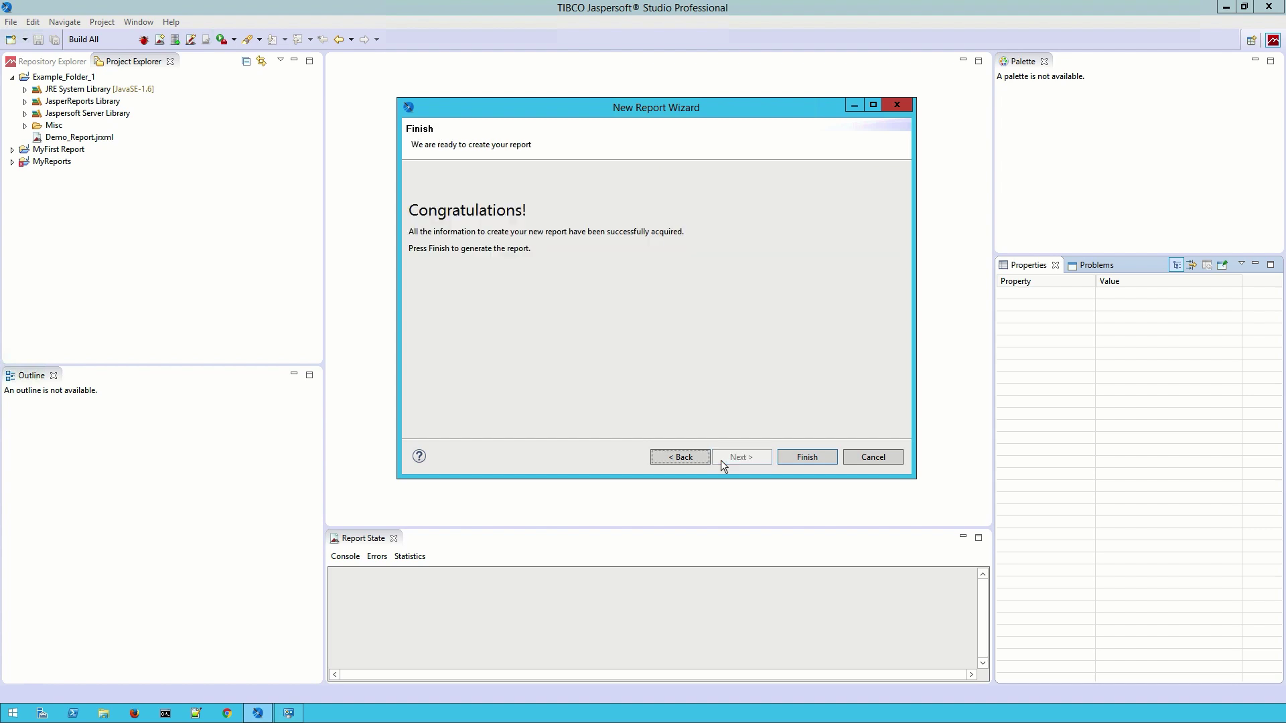
click(802, 462)
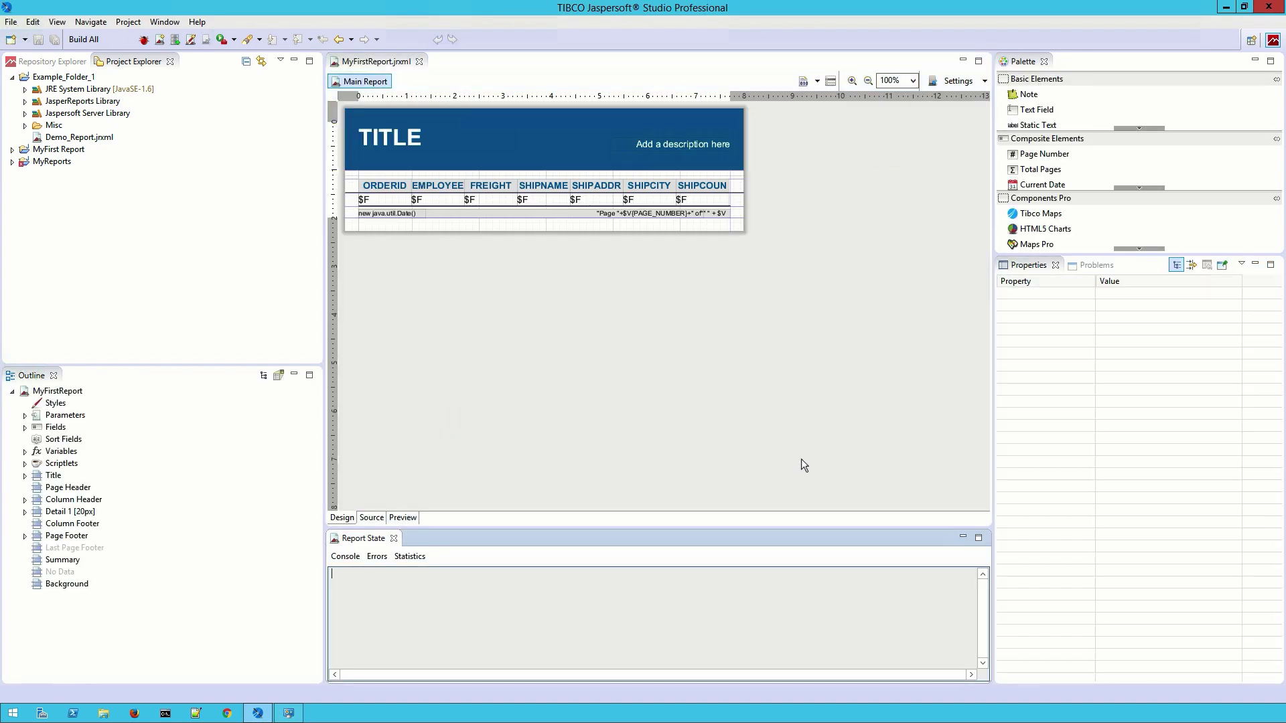
Step: Zoom the report layout in four steps to 150%
click(853, 80)
click(852, 81)
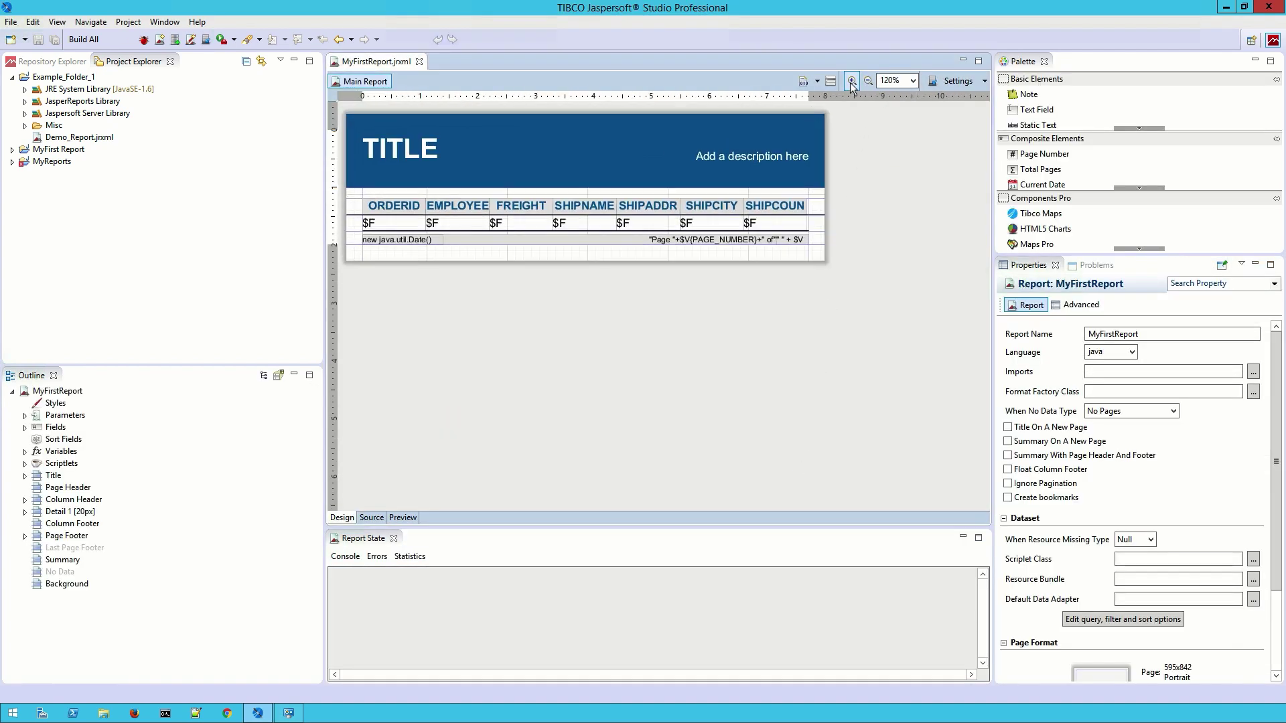
click(852, 81)
click(852, 81)
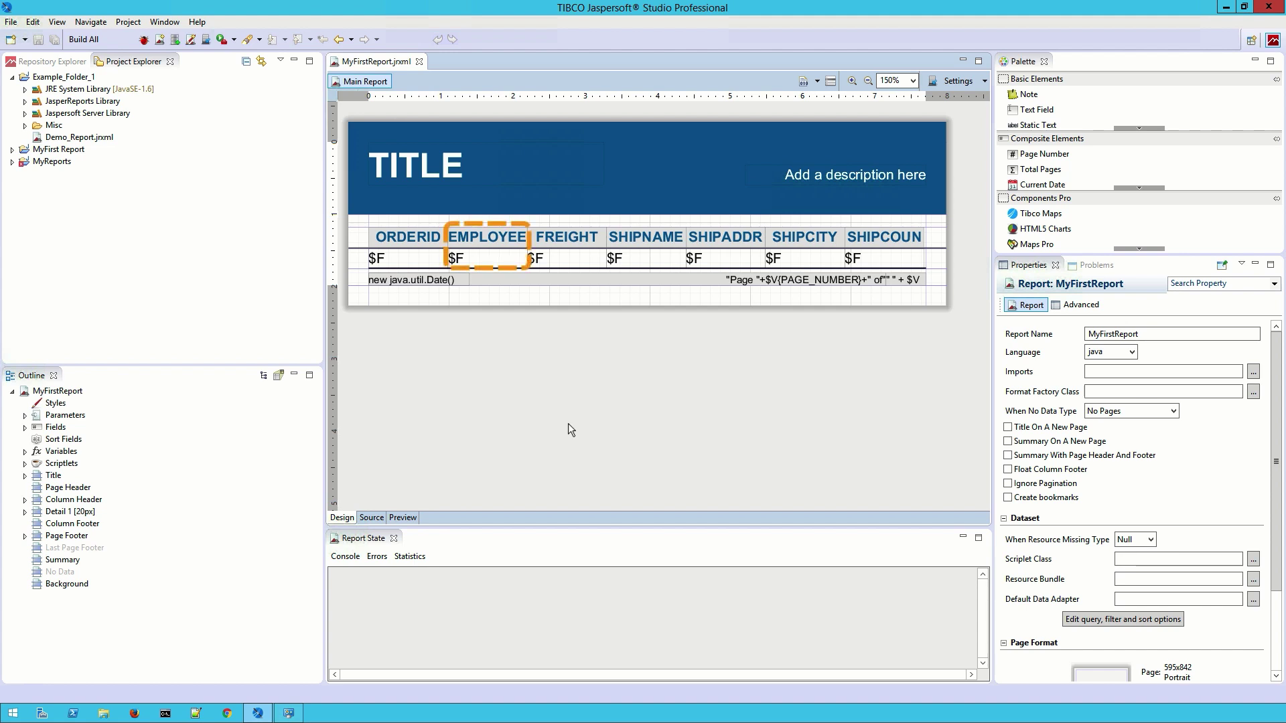
Step: Delete the EMPLOYEE column header and its EMPLOYEEID detail field
click(496, 266)
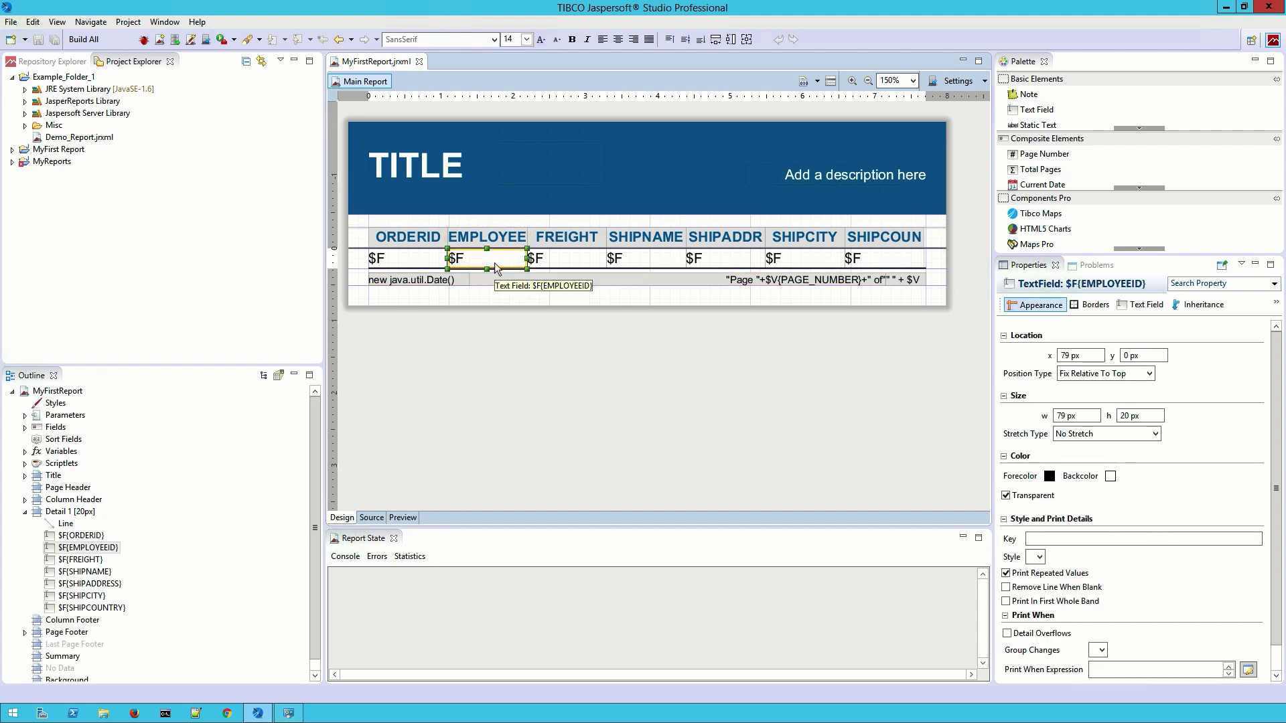
shift+click(495, 239)
right_click(494, 239)
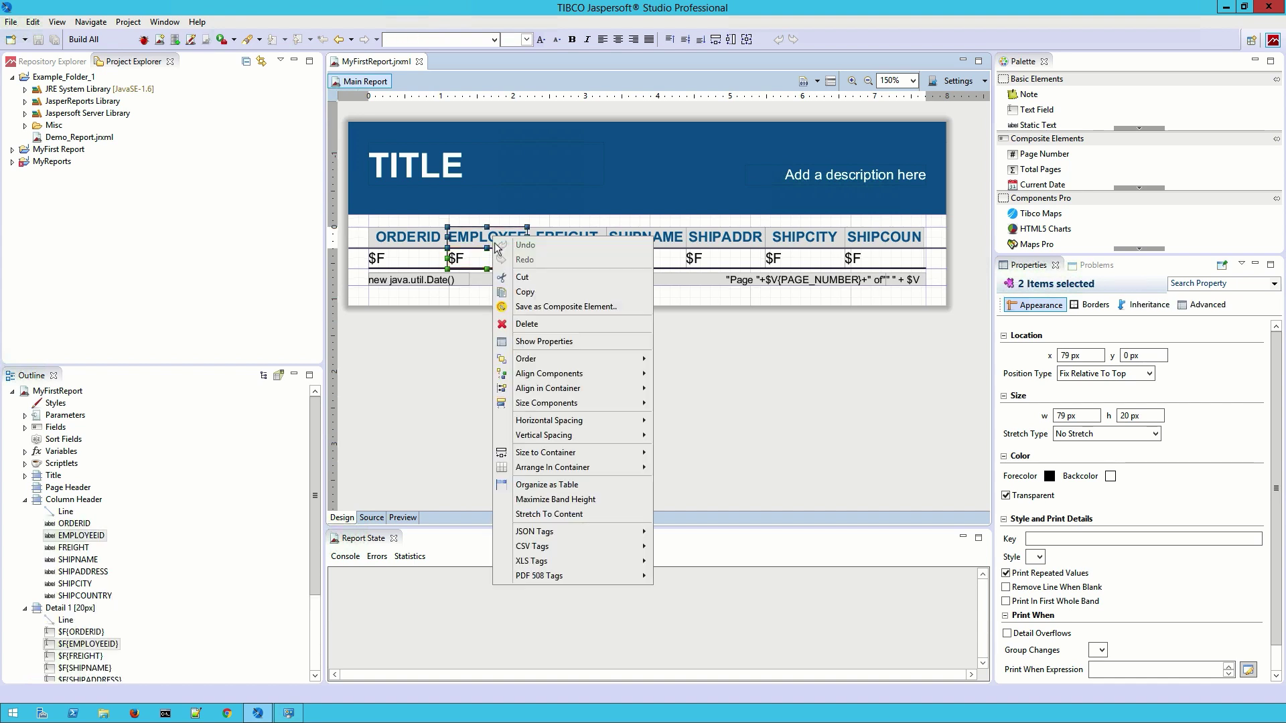
click(524, 325)
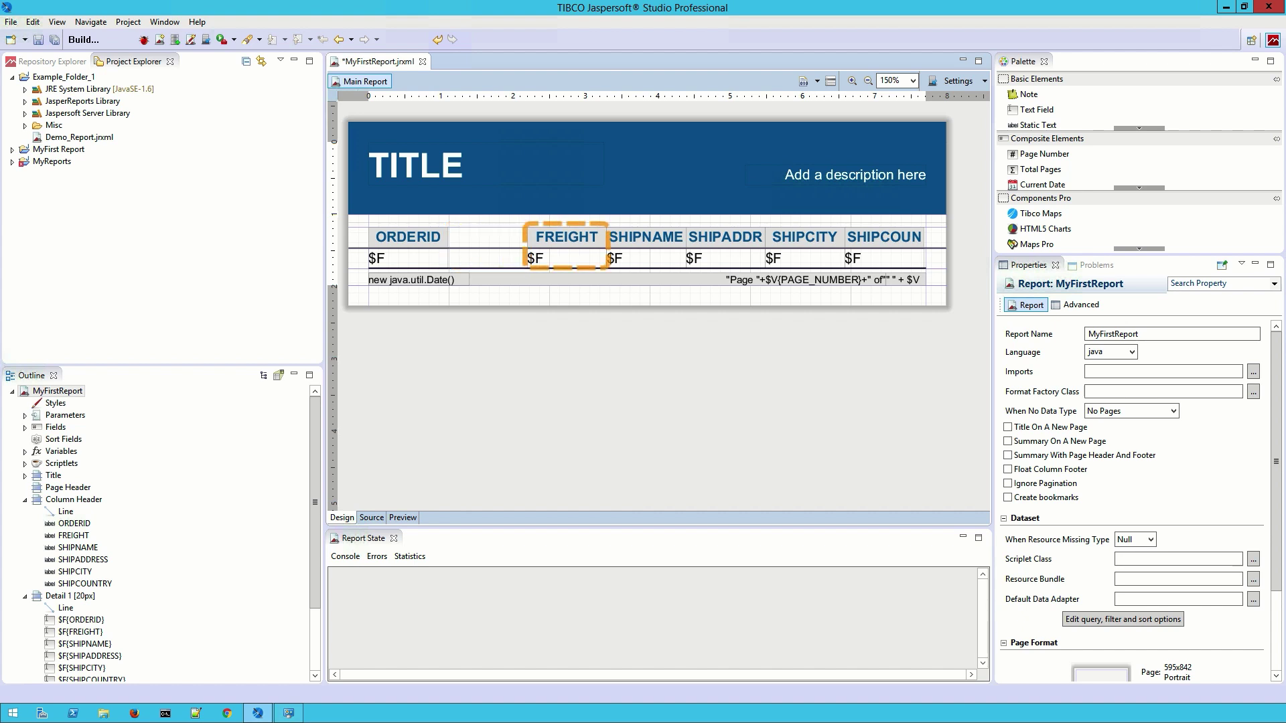
Step: Move the FREIGHT header and field left beside ORDERID
click(568, 263)
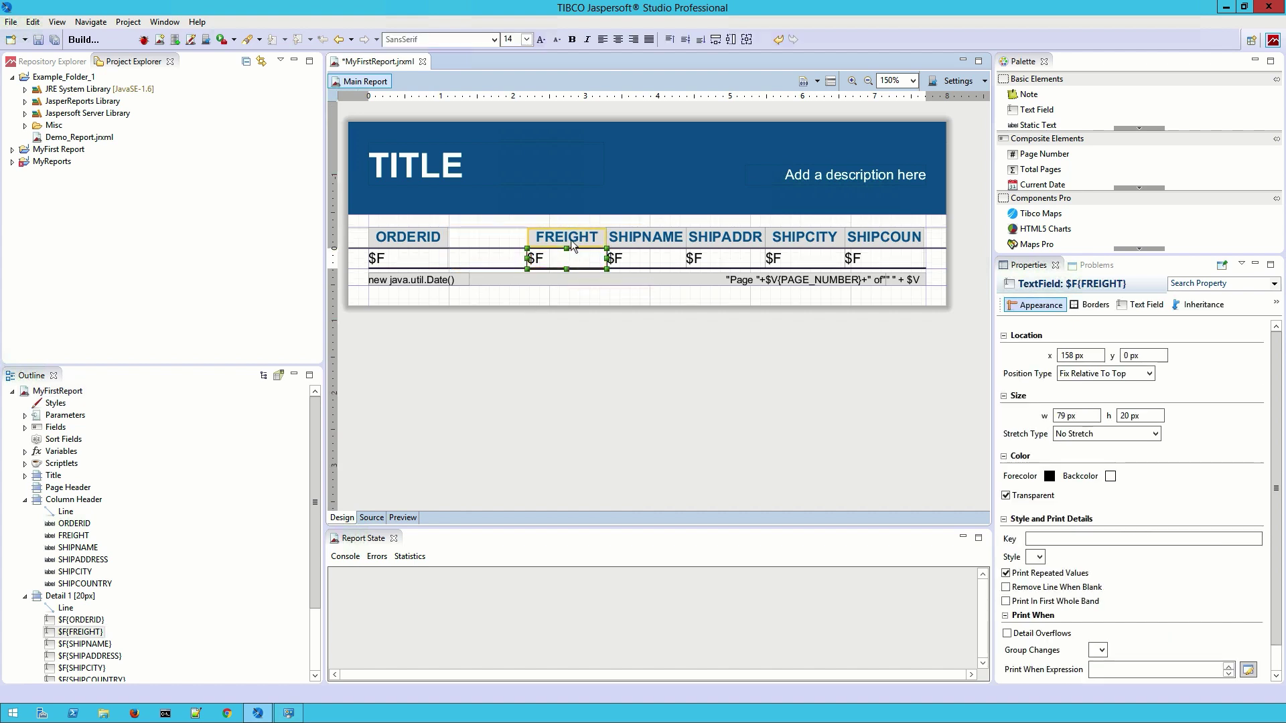
shift+click(570, 240)
drag(569, 239, 489, 242)
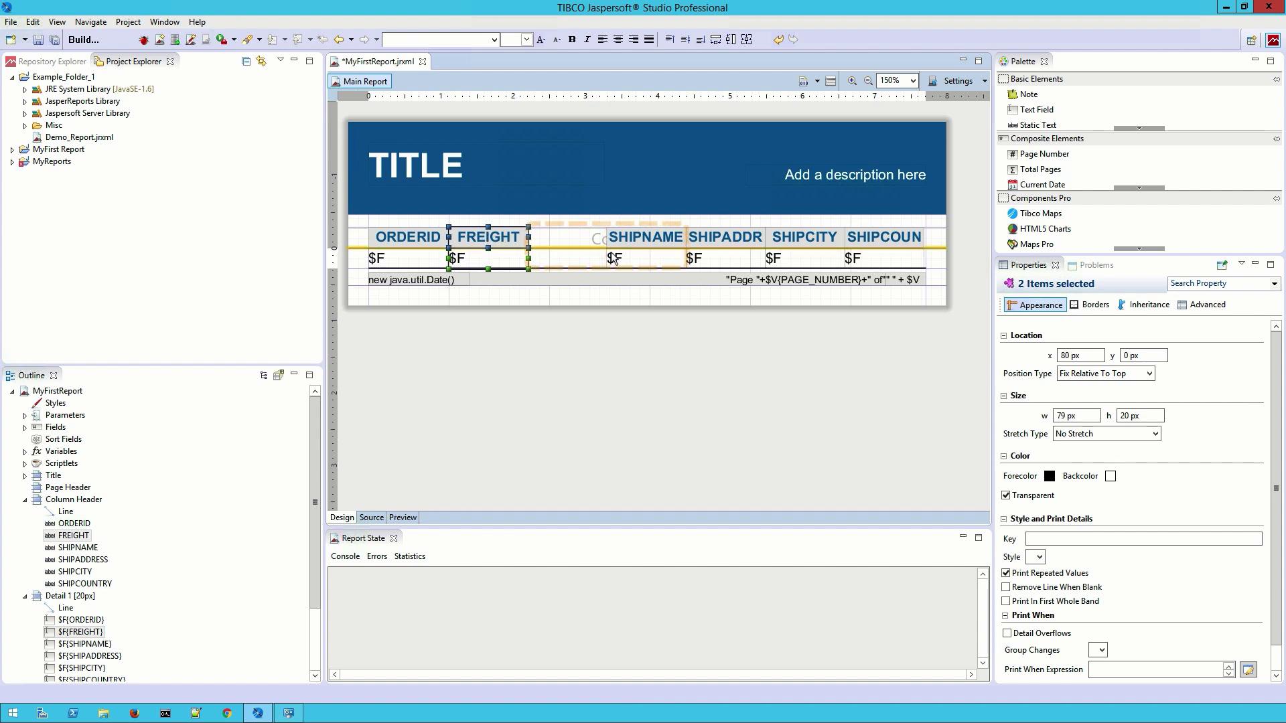
Step: Widen the SHIPNAME header and field leftward to 156 px to fill the gap
click(633, 260)
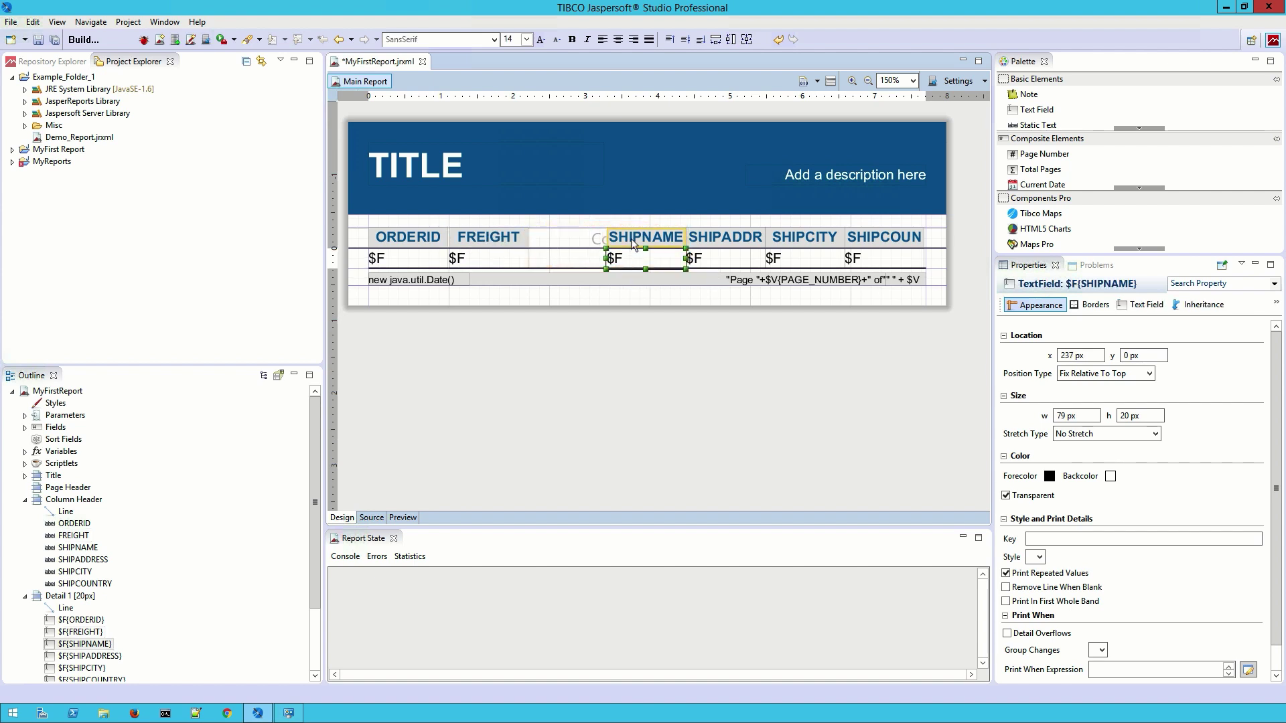
shift+click(626, 241)
drag(602, 237, 533, 237)
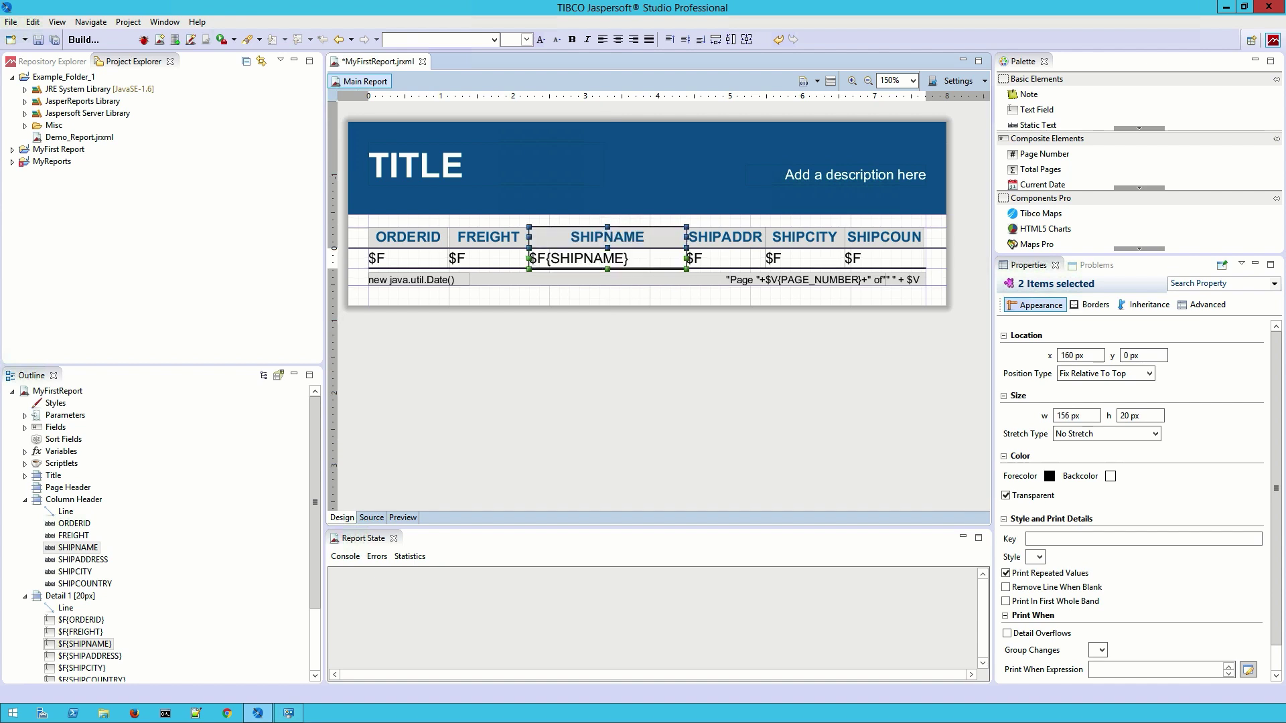
Step: In the Expression Editor, append .intValue() + "kg" to the $F{FREIGHT} text field expression
click(496, 262)
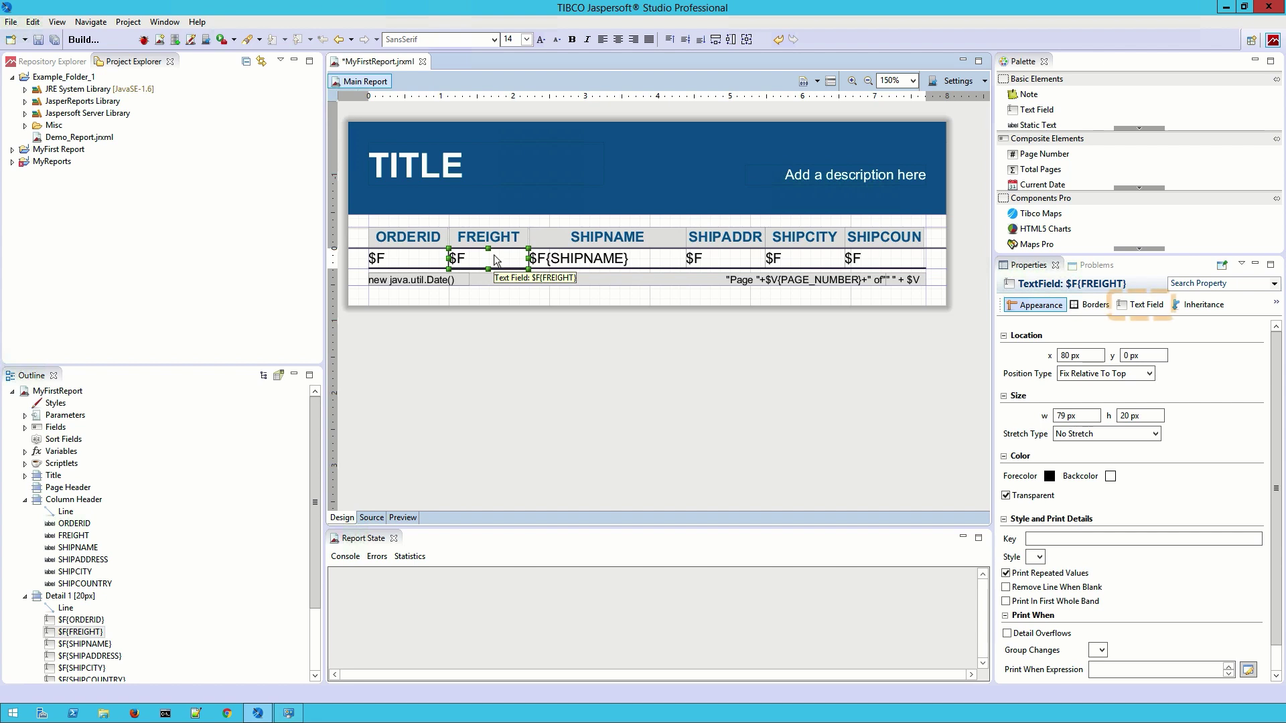
click(1141, 305)
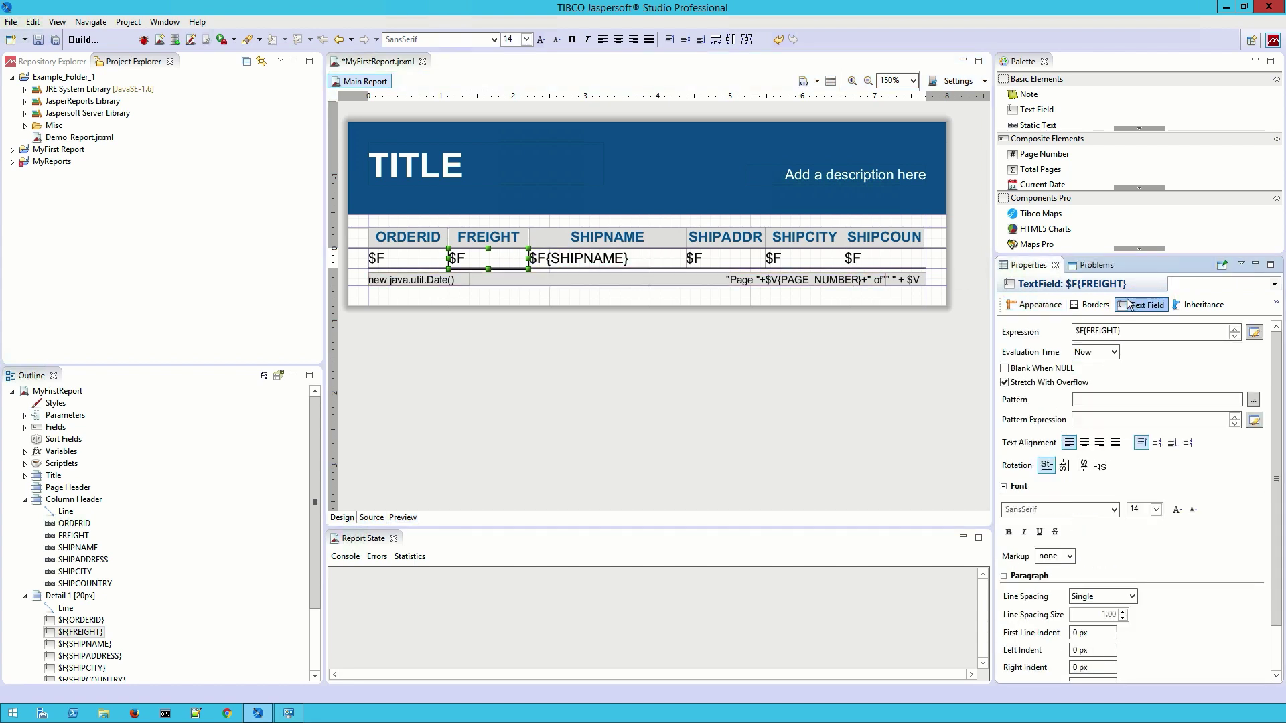
click(1254, 334)
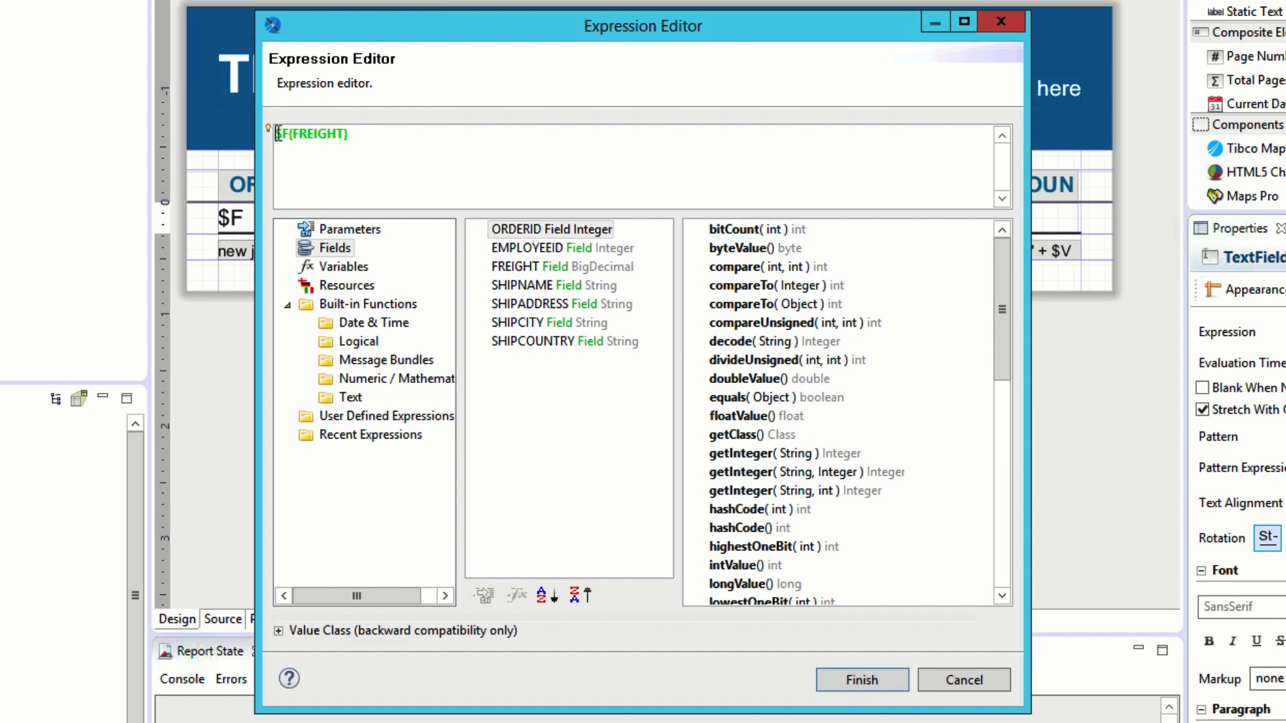
drag(277, 133, 375, 134)
click(507, 268)
drag(1005, 308, 1005, 345)
double_click(749, 528)
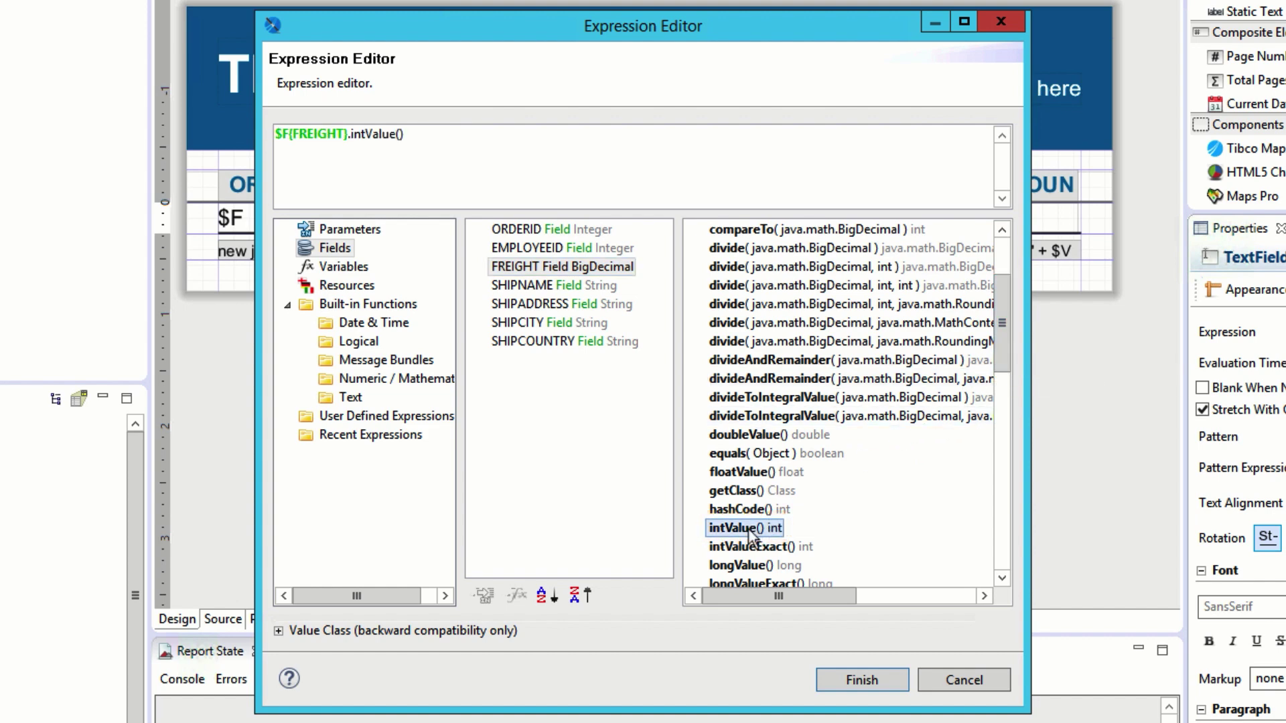
click(449, 139)
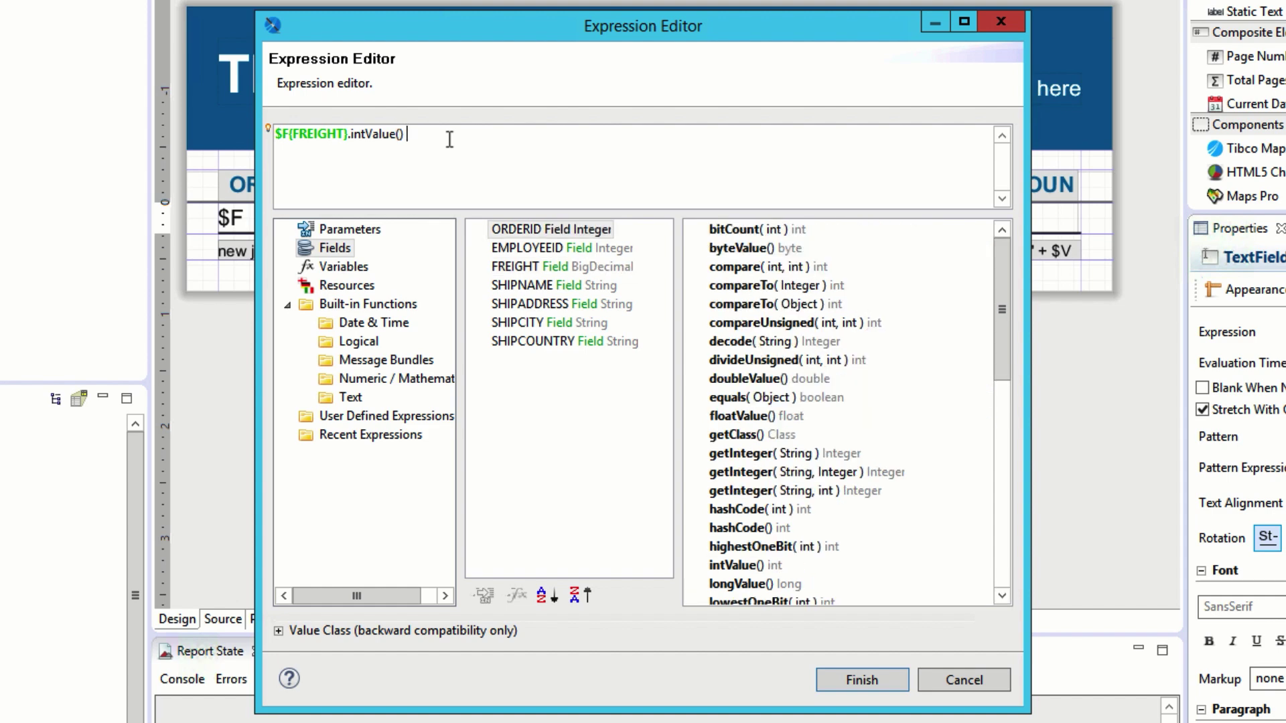
text(+ "kg)
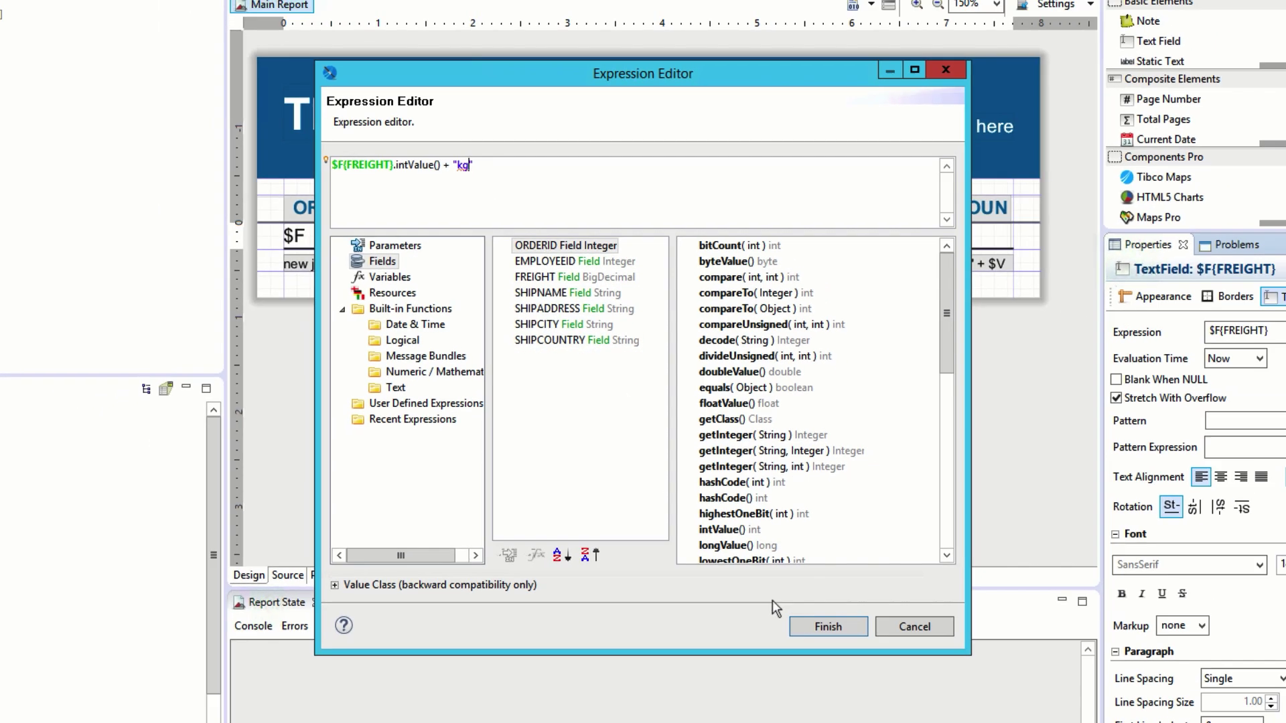
click(862, 680)
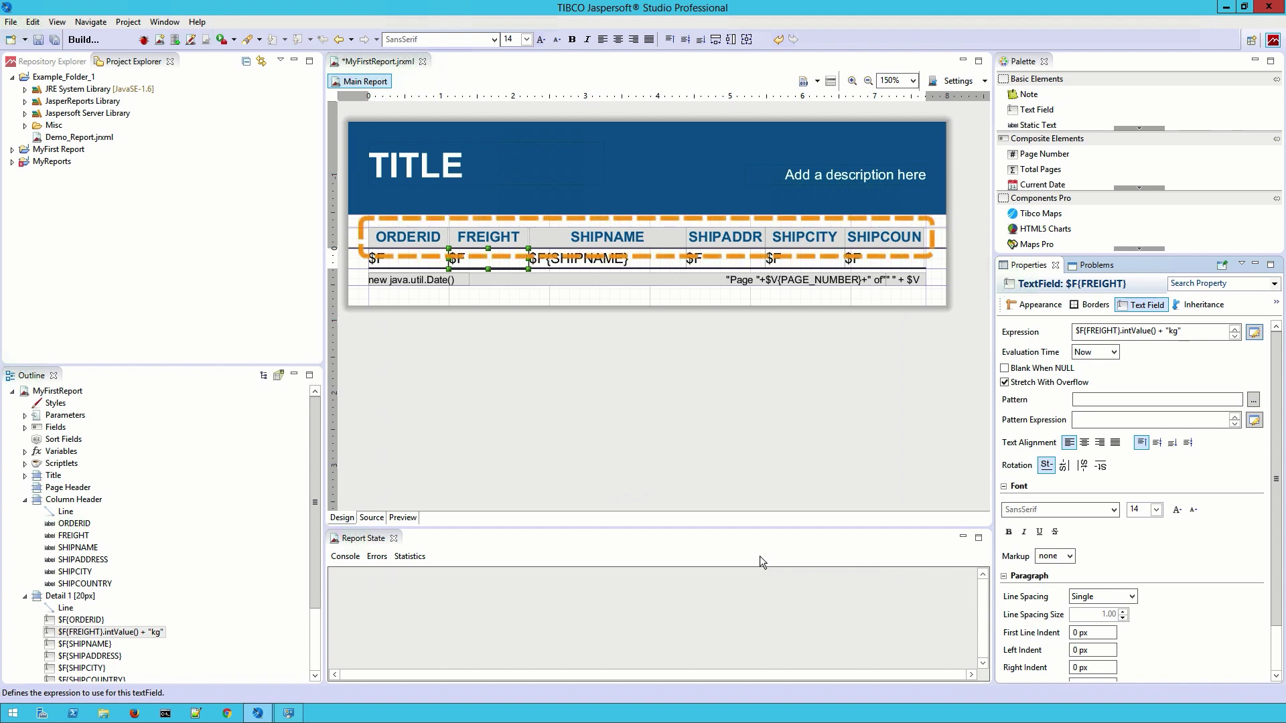
Step: Rename the column headers to Order ID through Country
click(884, 237)
double_click(402, 236)
text(Order ID)
key(Return)
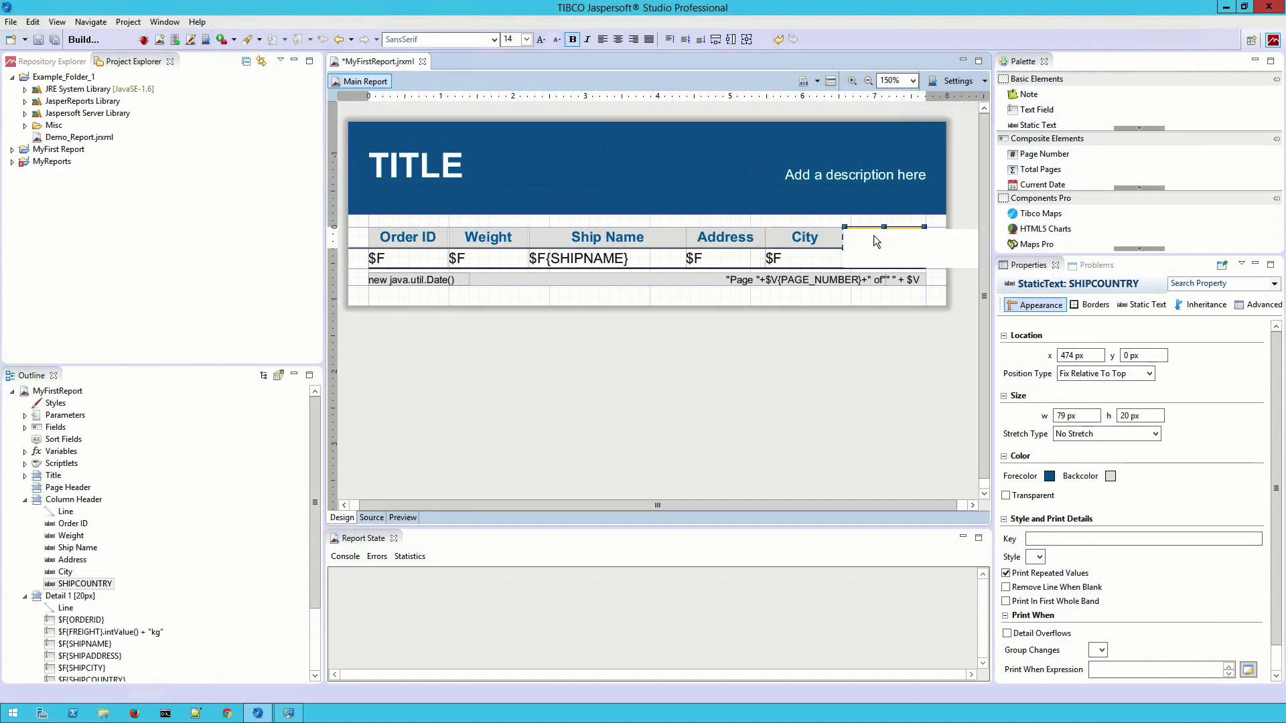
text(Country)
key(Return)
Step: Set the title to 'Orders Report' and the description to 'This is my first report'
double_click(415, 165)
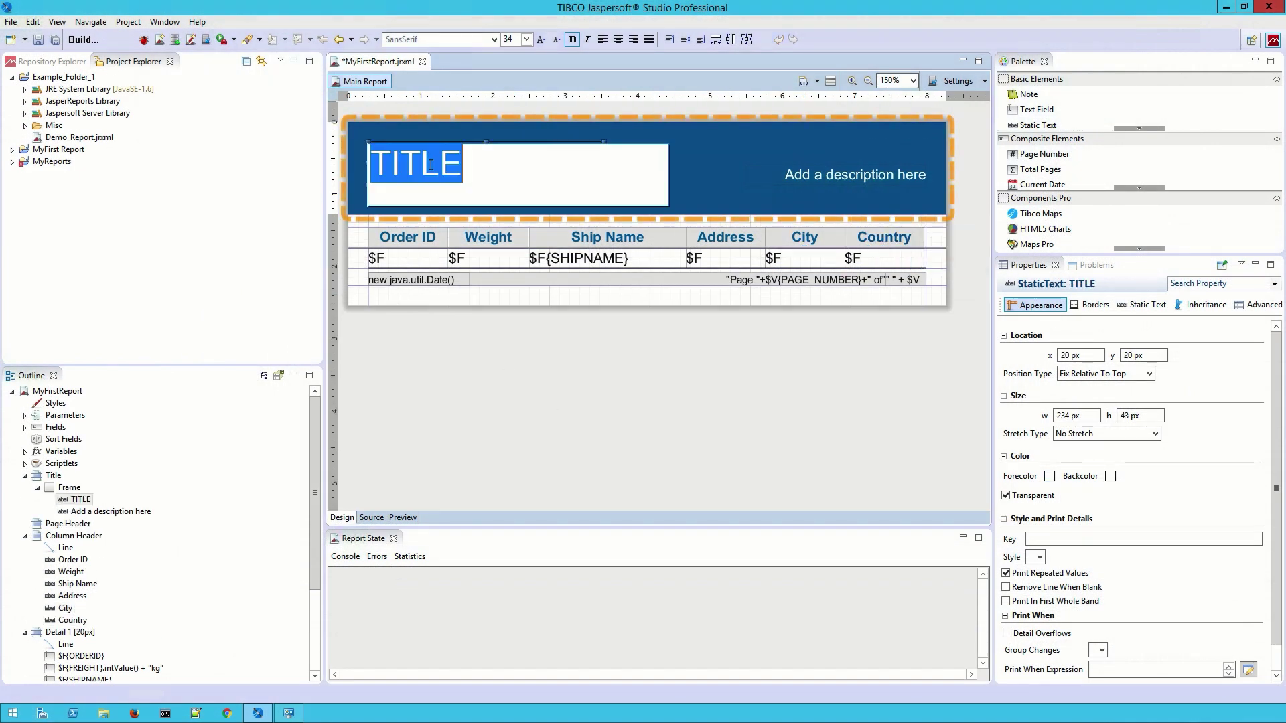
text(Orders Report)
key(Return)
double_click(813, 174)
text(This is my first report)
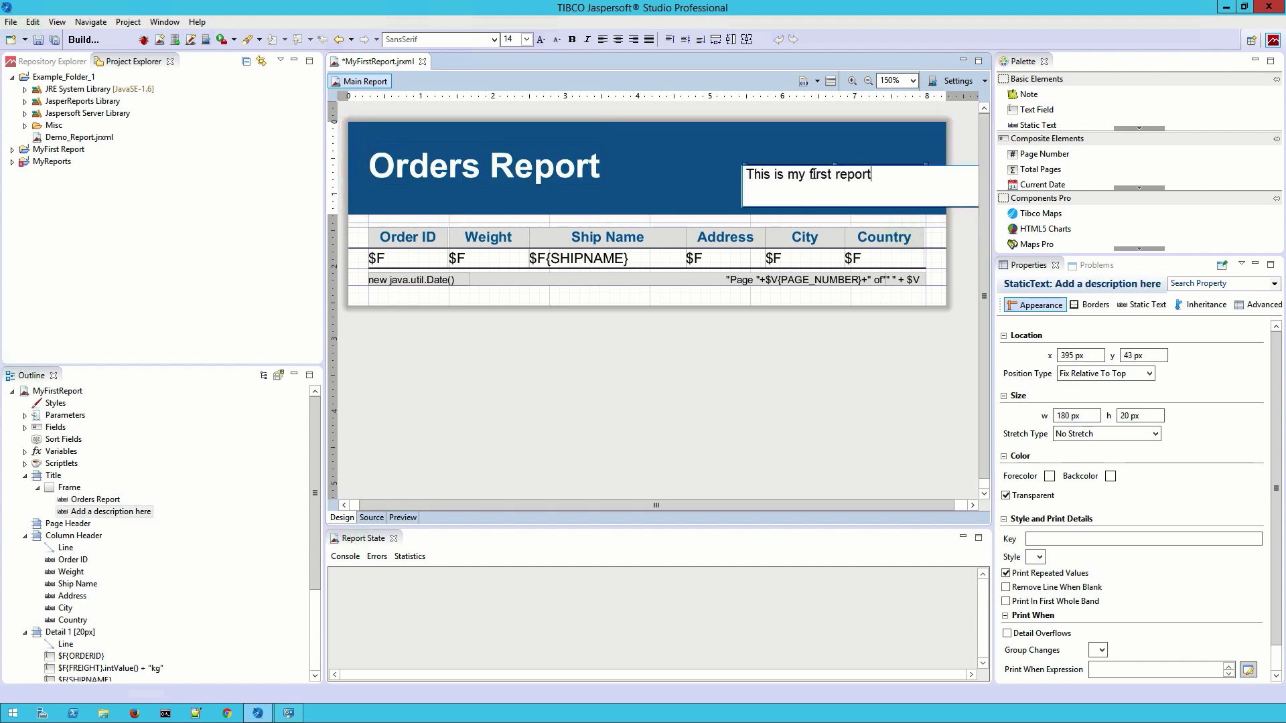
key(Return)
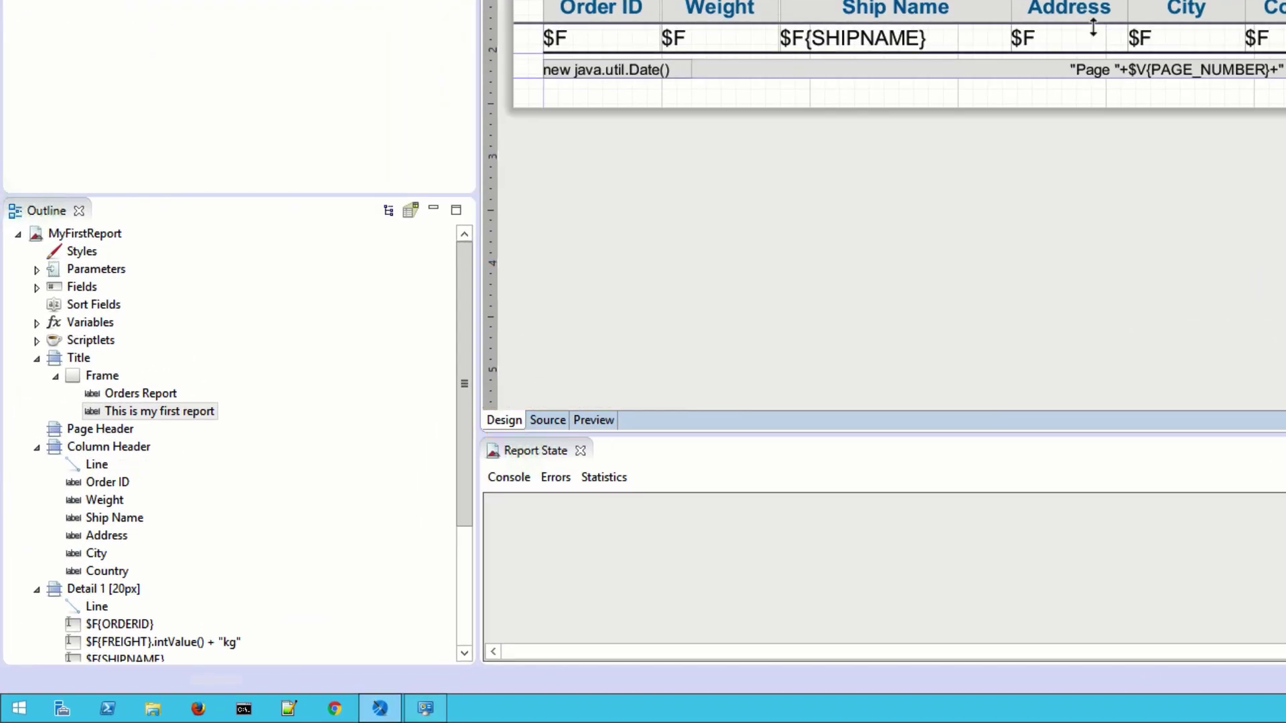
Step: Preview the 47-page report, enlarge and zoom out the preview, and open the export formats
click(594, 420)
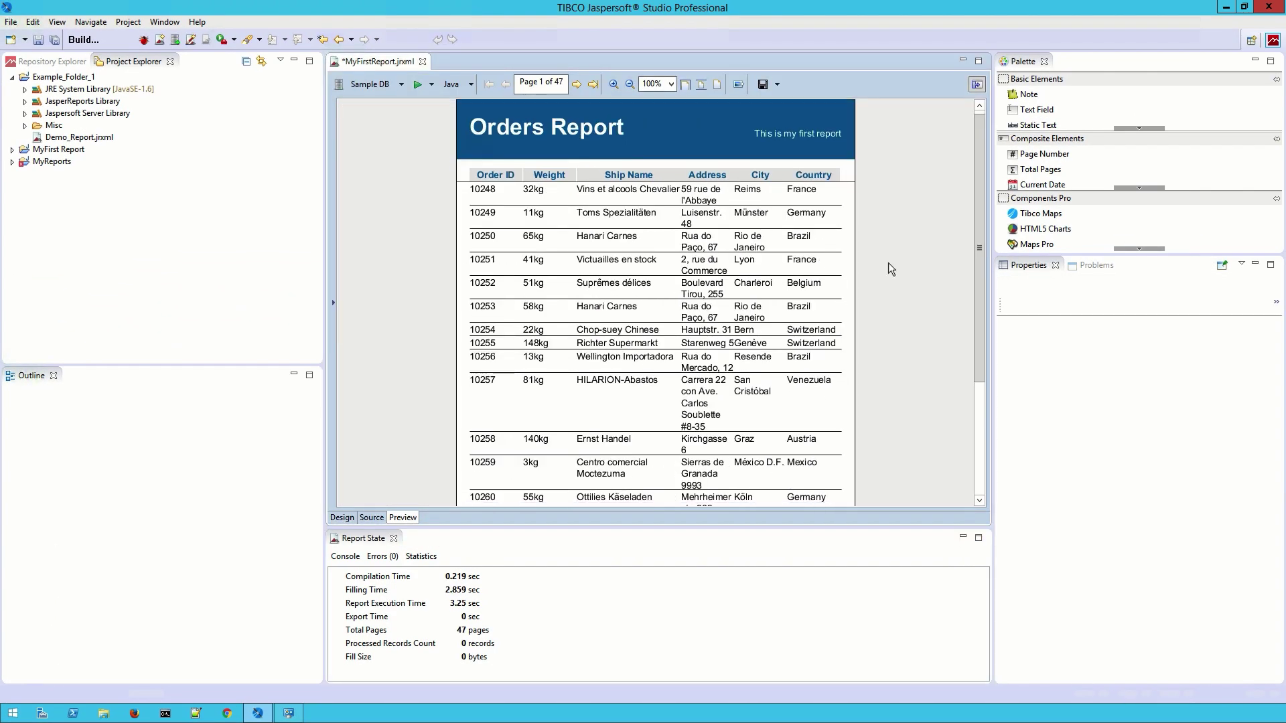
drag(666, 525, 667, 626)
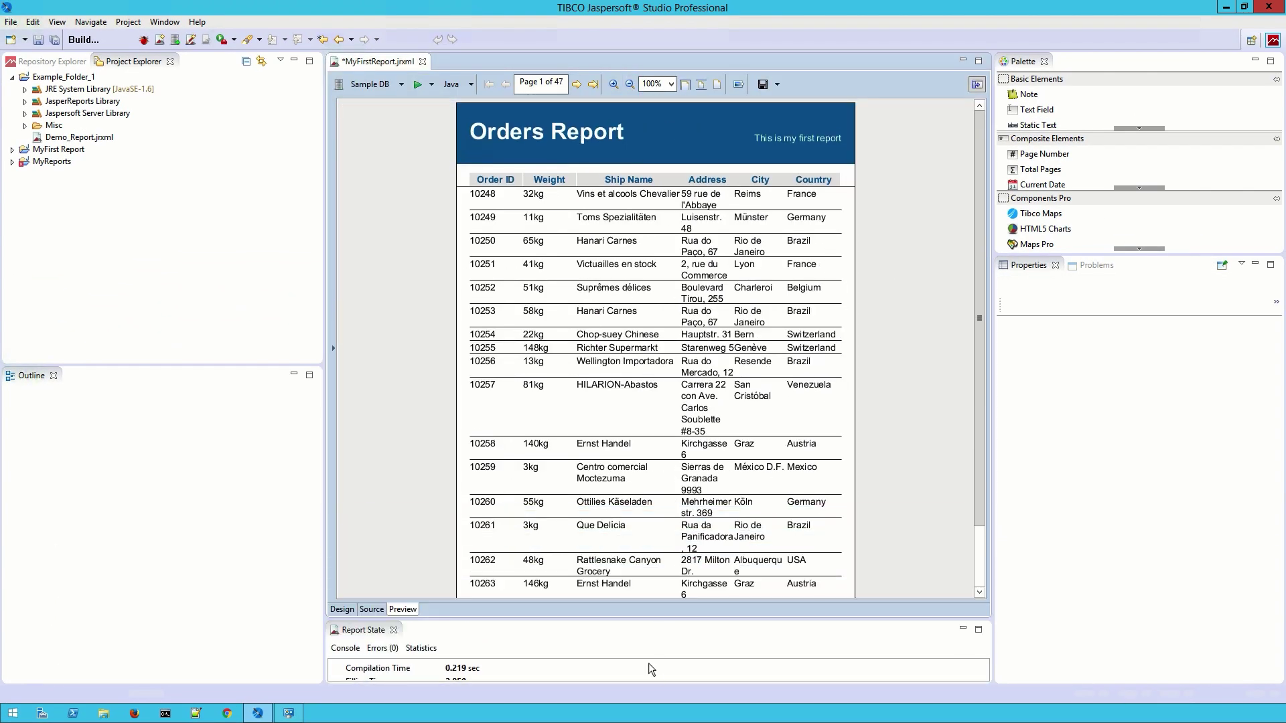
click(630, 84)
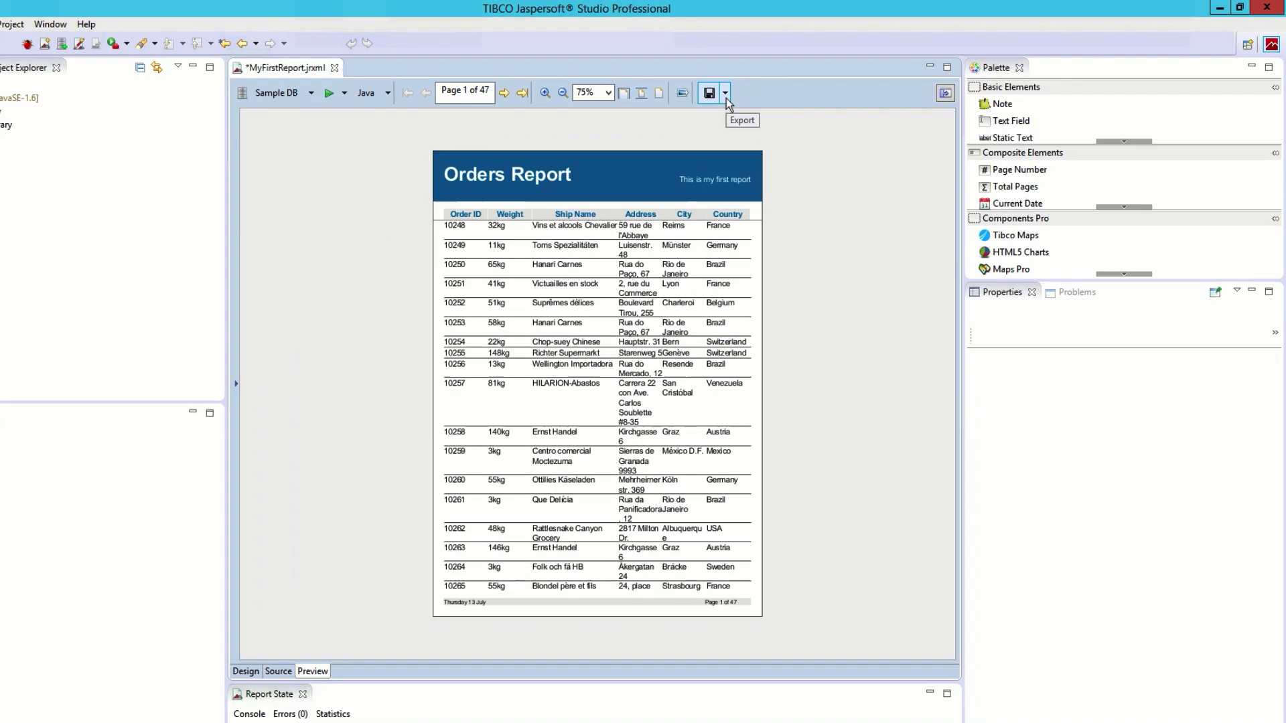
click(777, 86)
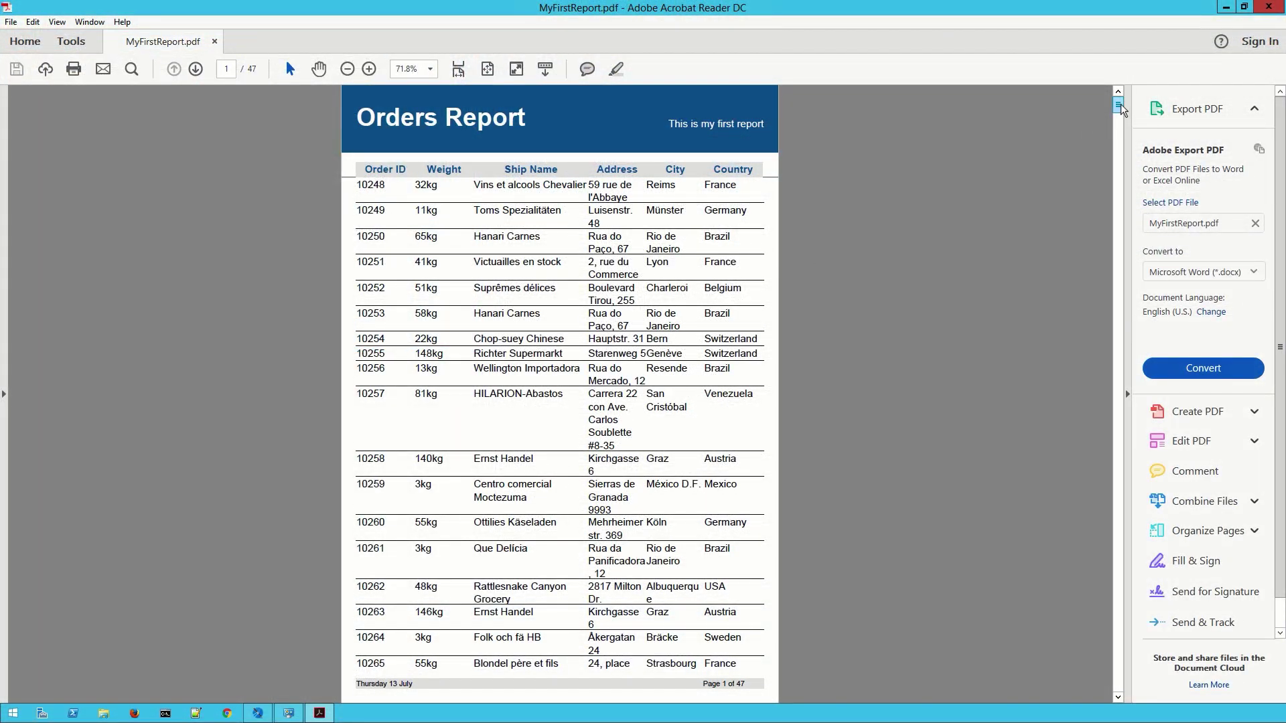
scroll(913, 225, down, 3)
scroll(910, 221, down, 15)
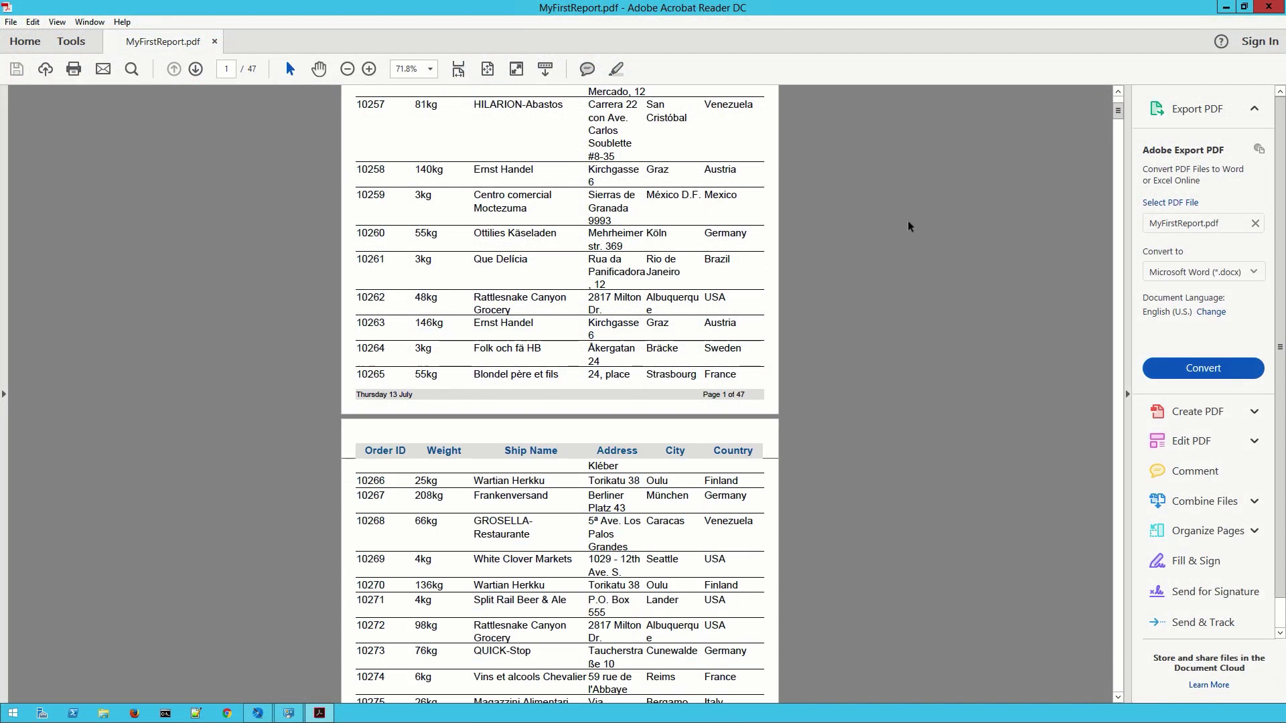
scroll(909, 227, down, 20)
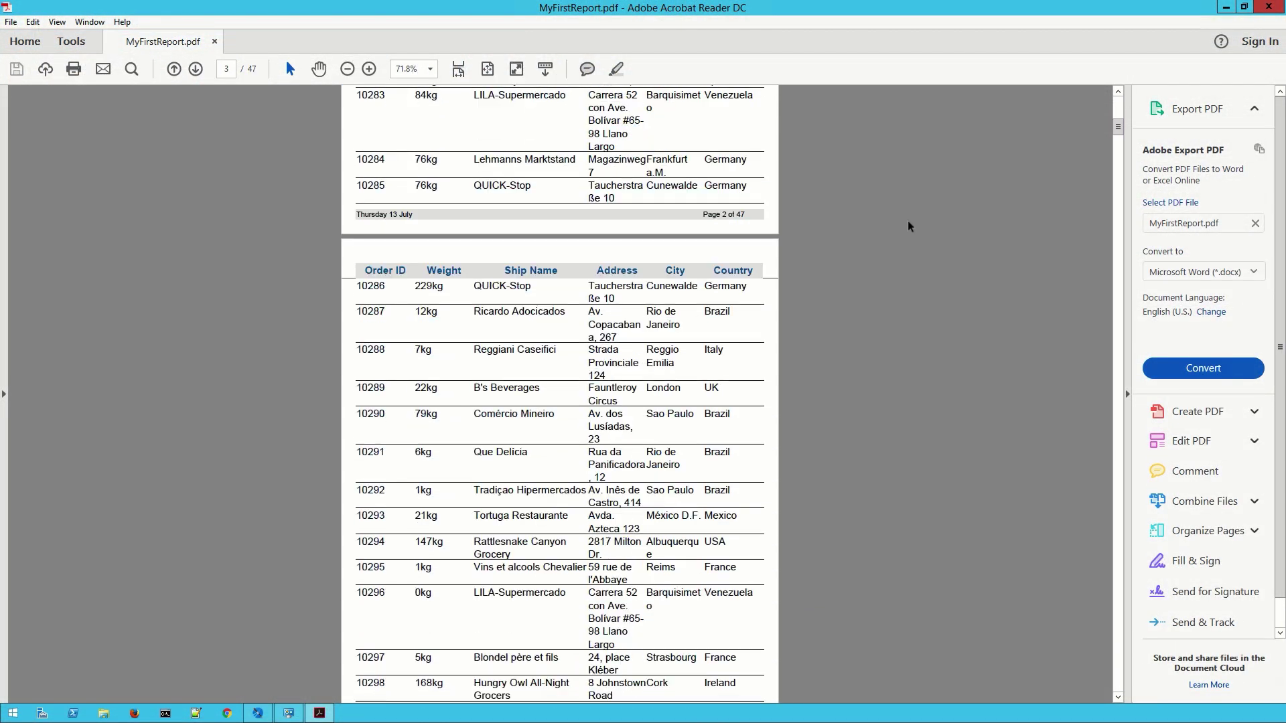